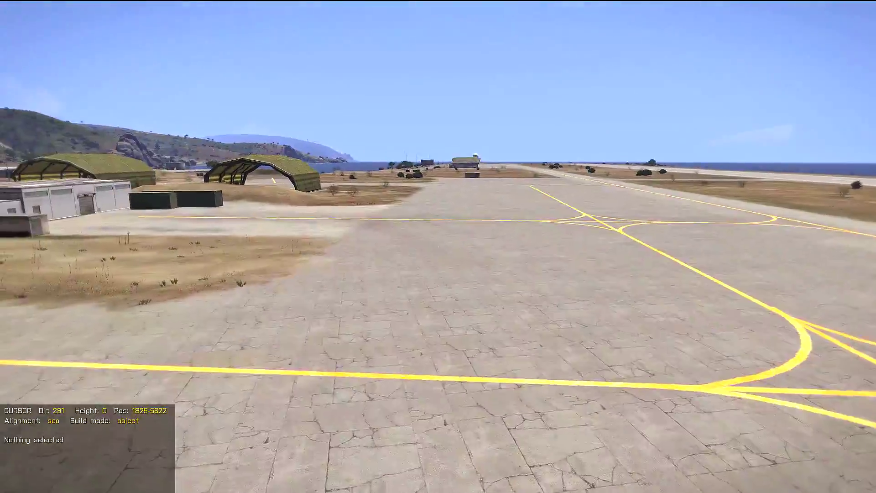
- Survey the airfield from the air, covering the runway, taxiways, hangars and control tower
key(w)
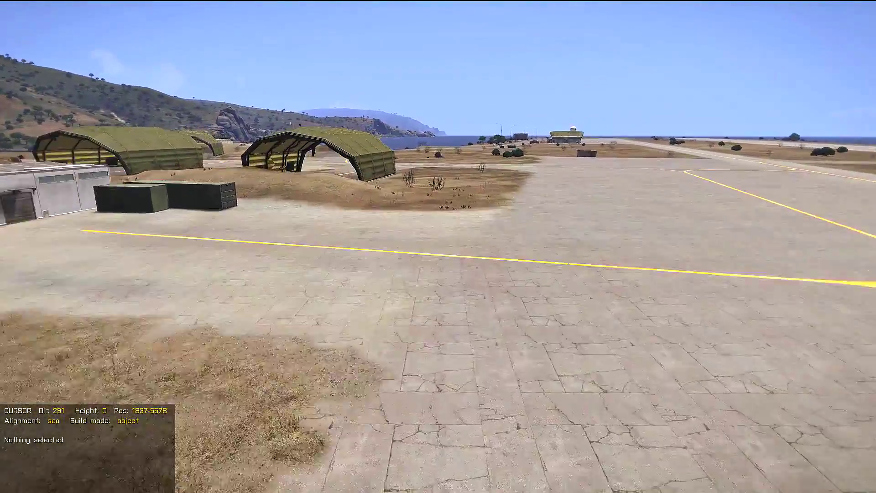
key(w)
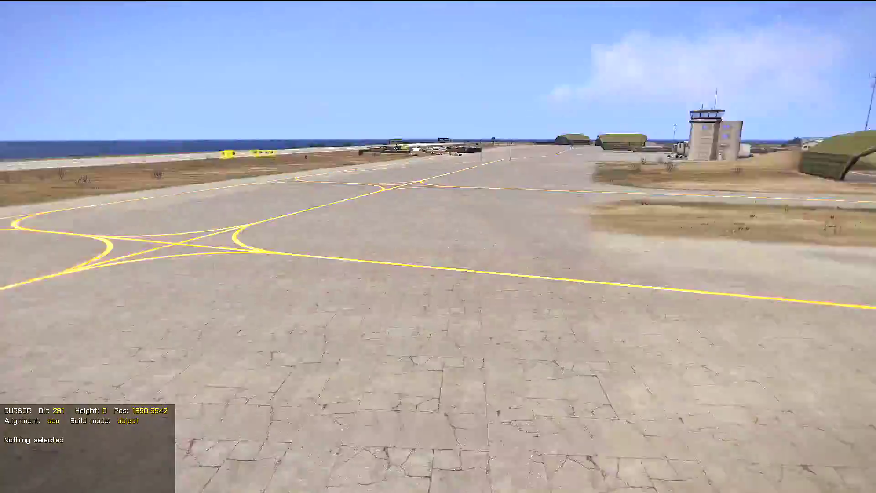
key(q)
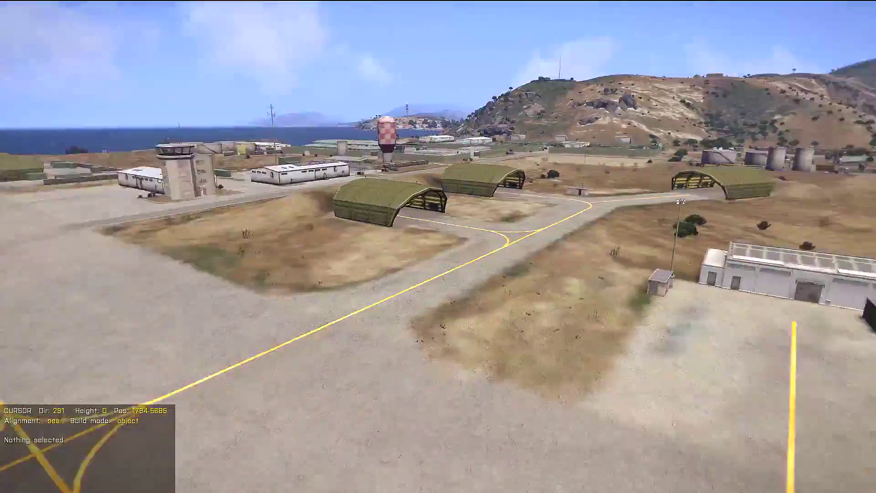
key(s)
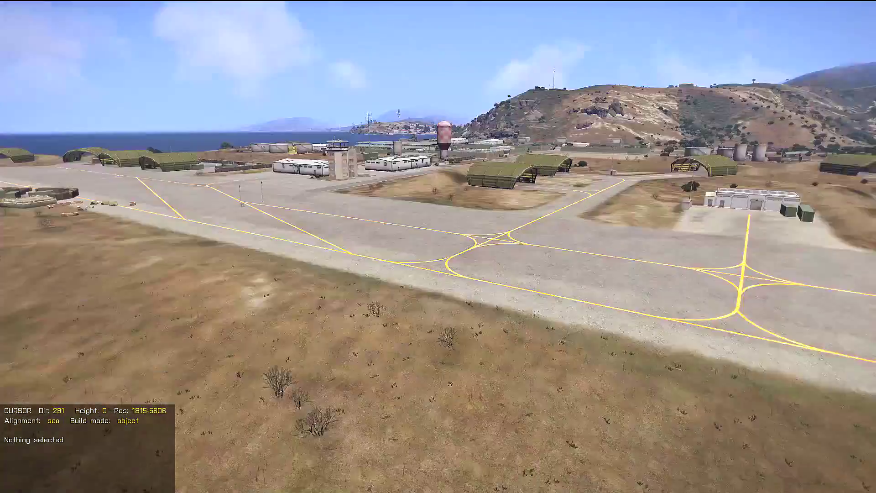
key(a)
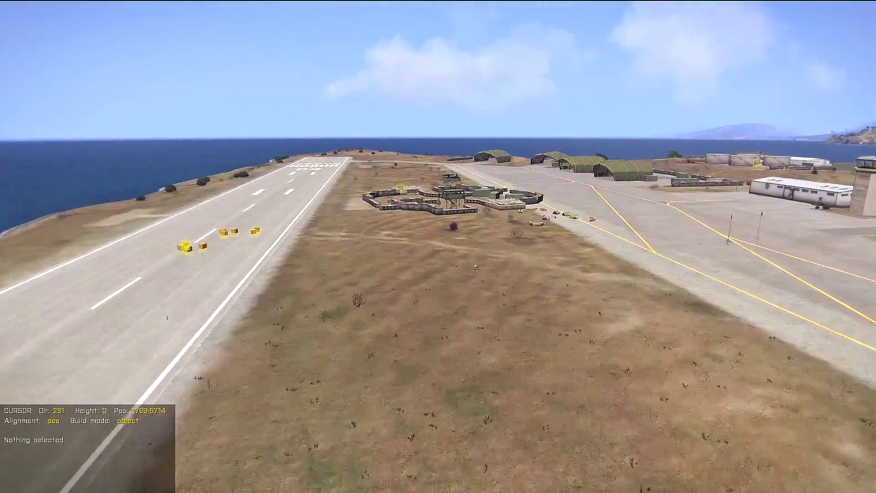
key(d)
key(d)
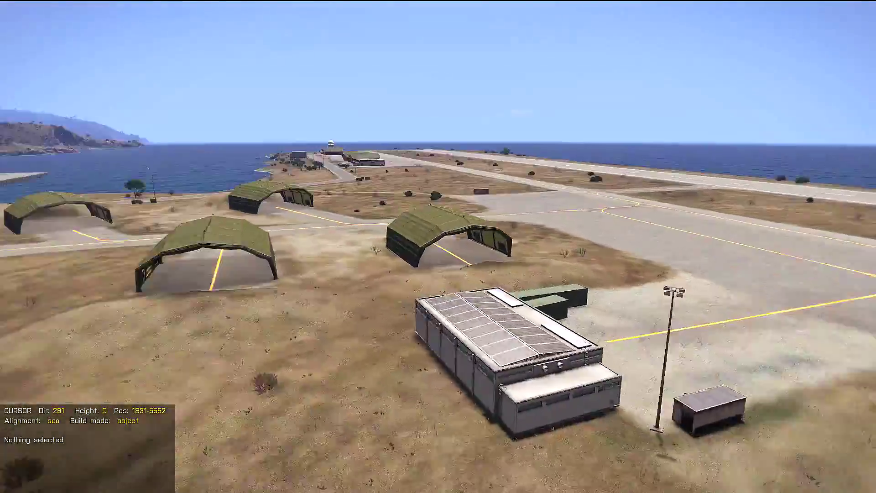
key(d)
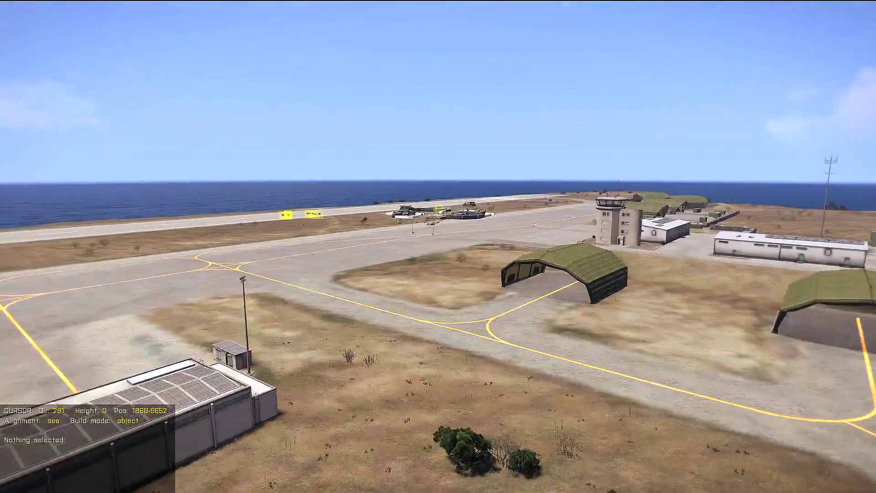
key(a)
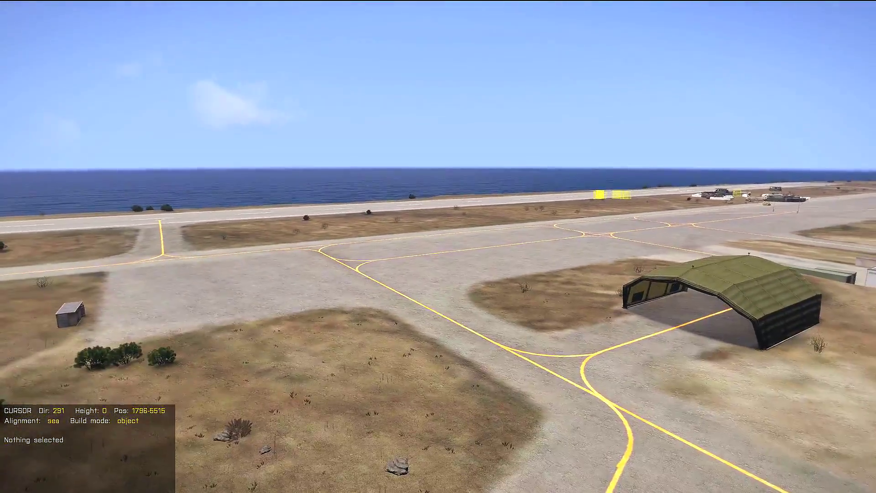
key(a)
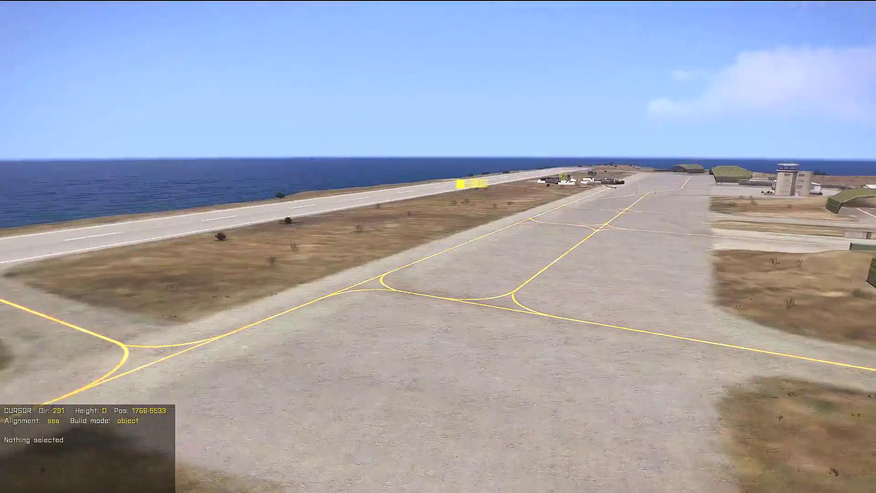
key(d)
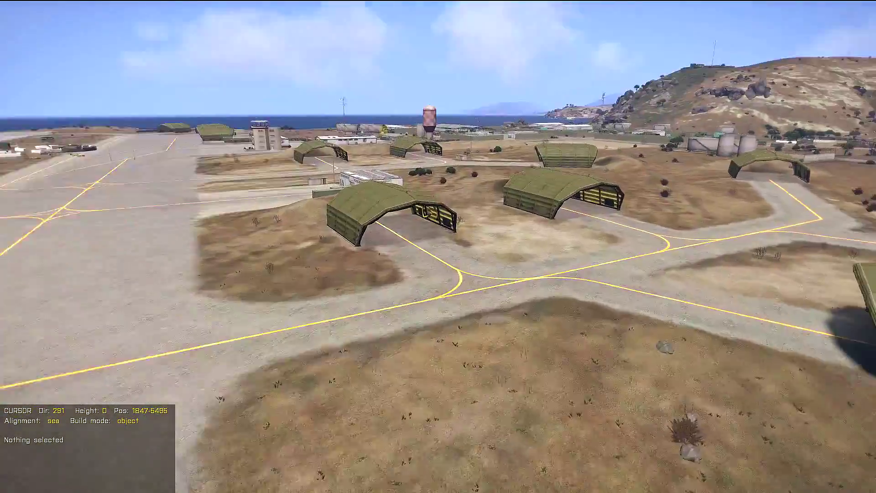
- Travel from the airfield over the harbour to the open grassy hilltop above the coast, near position 2543-4921
key(d)
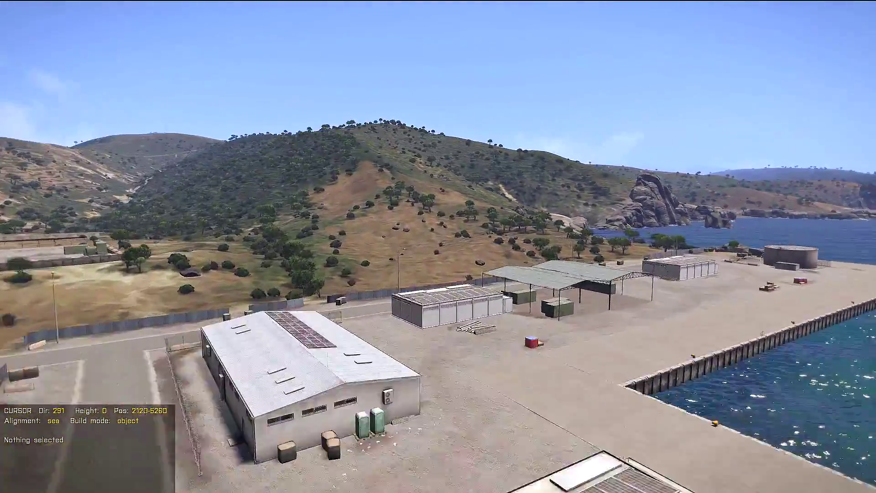
key(d)
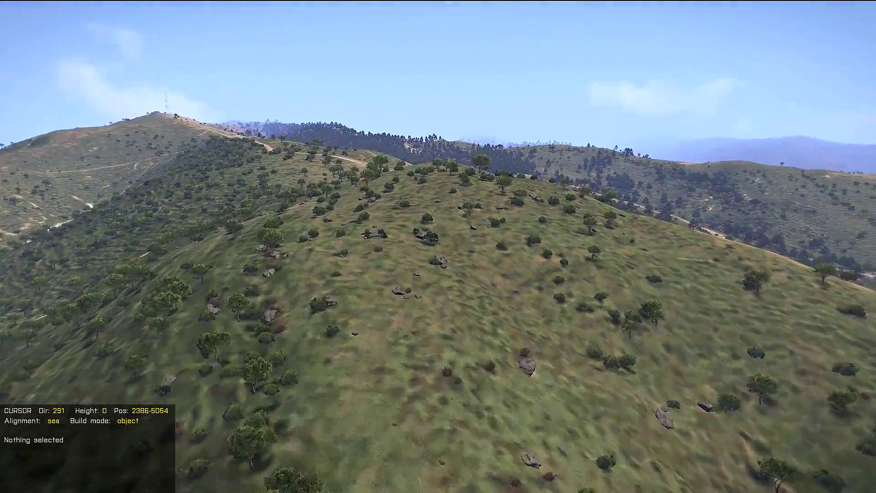
key(w)
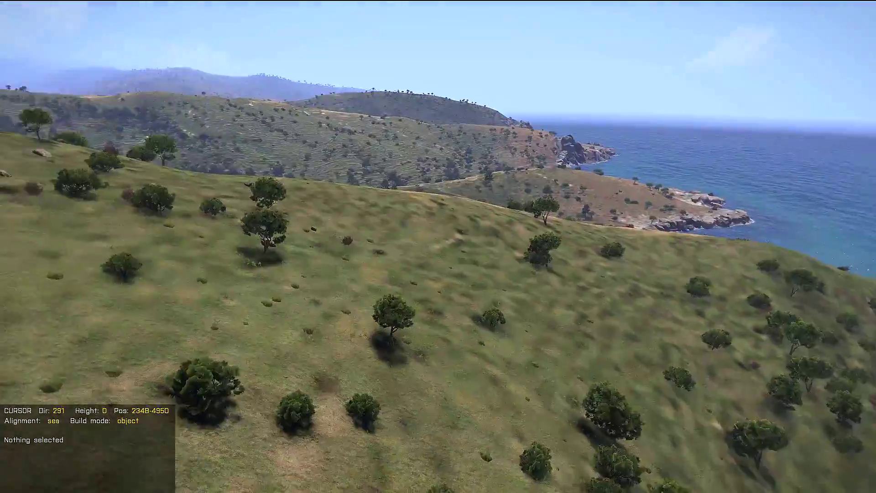
key(w)
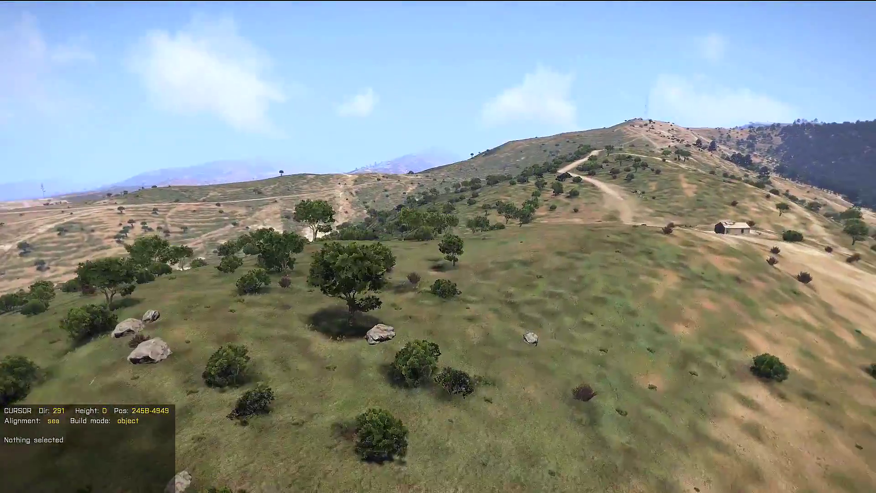
key(w)
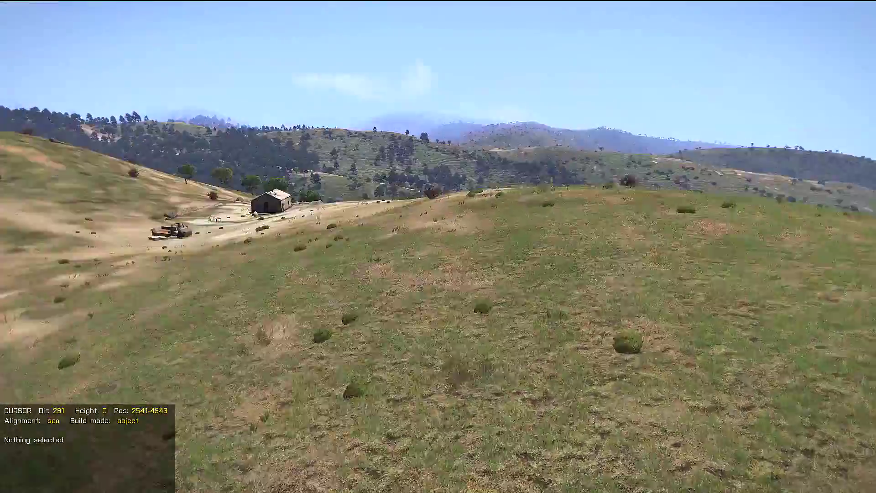
key(w)
key(w)
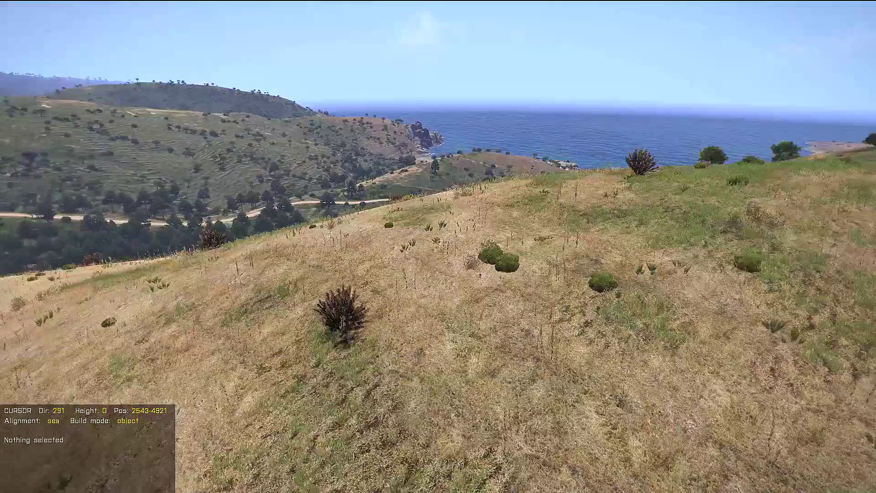
scroll(438, 246, down, 1)
- Choose the damaged small house Land_i_House_Small_03_V1_dam_F from the Buildings category of the object library
key(Tab)
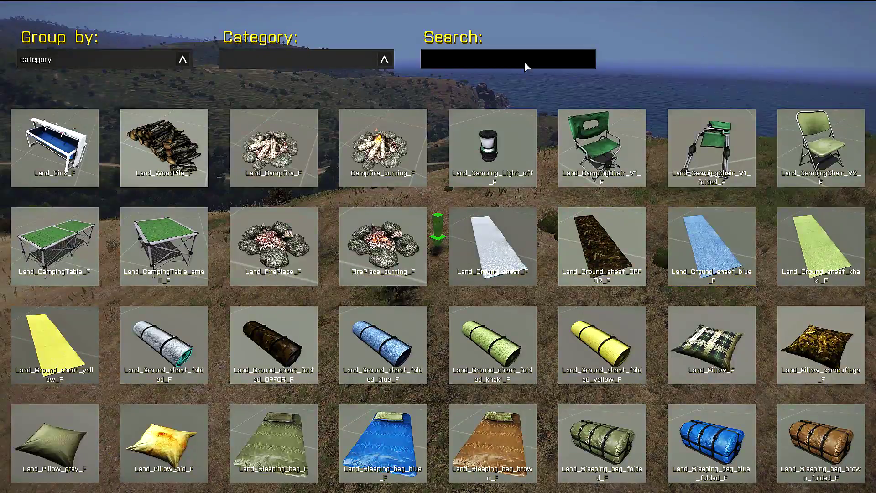
click(357, 62)
click(247, 97)
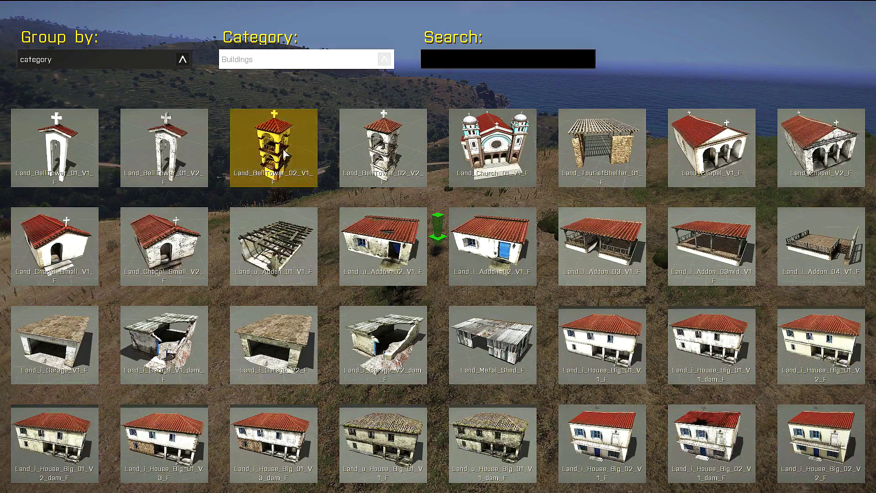
scroll(419, 292, down, 5)
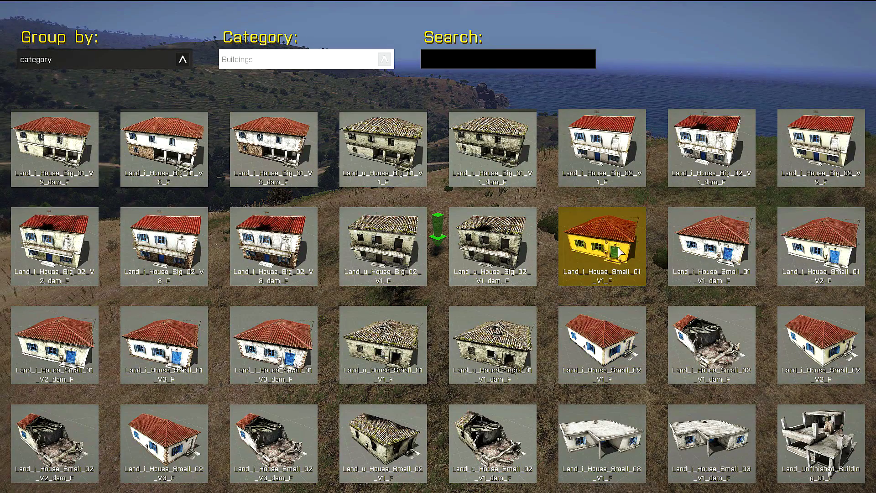
scroll(730, 333, down, 2)
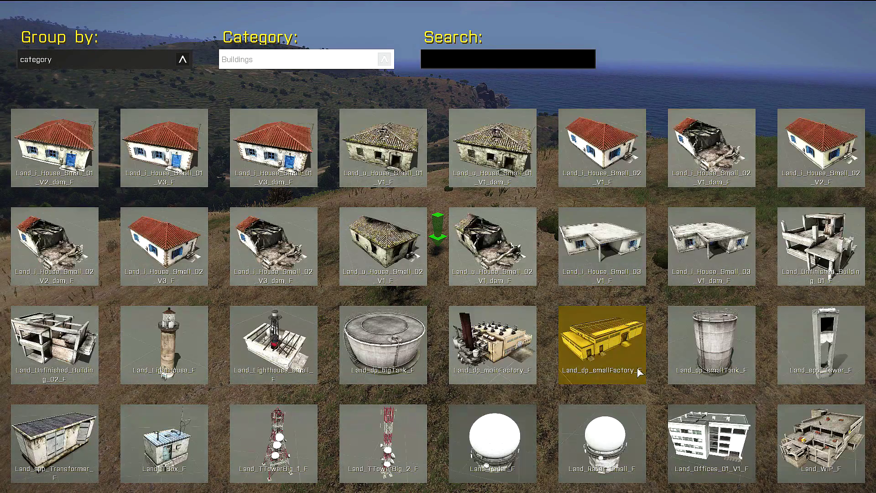
click(711, 242)
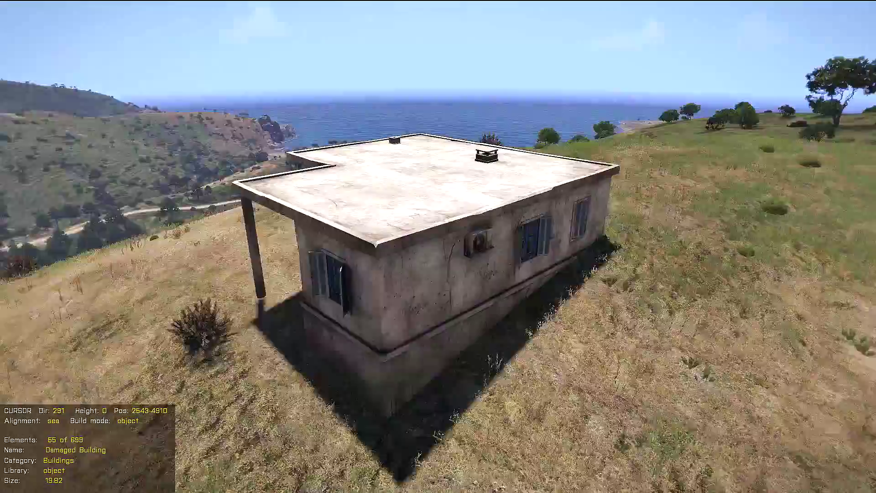
- Switch the alignment from land to sea and place the damaged house on the hillside
key(a)
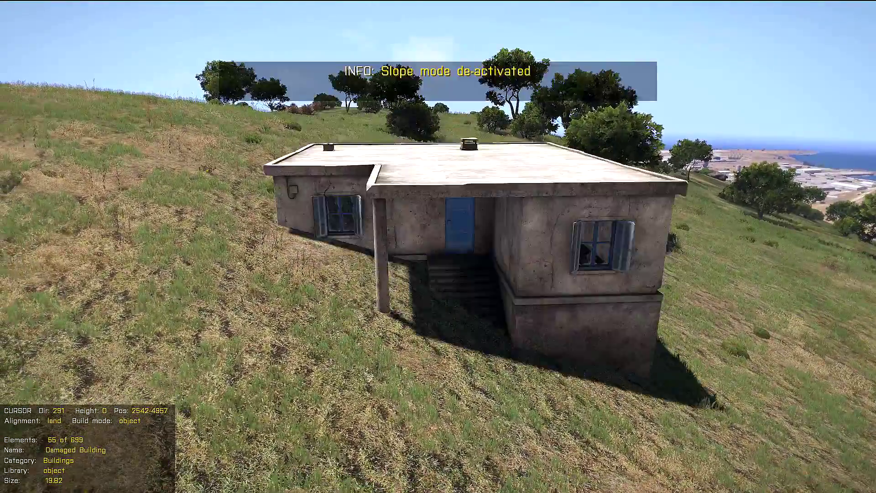
key(l)
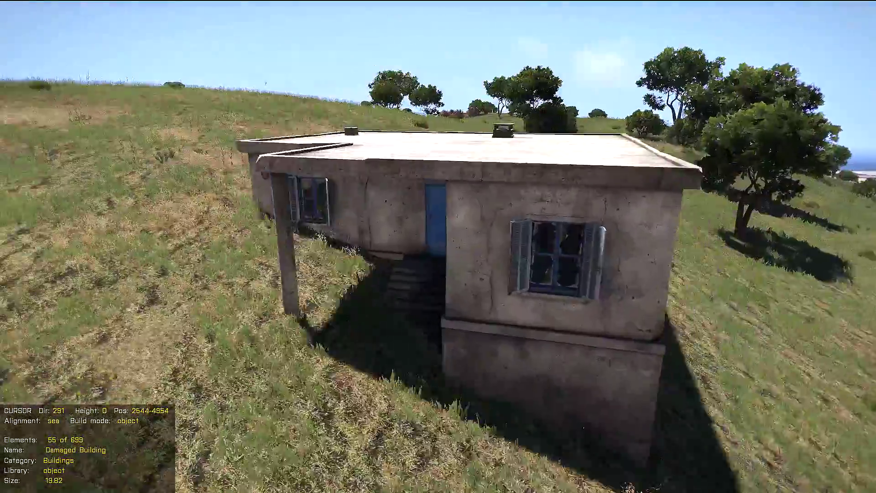
key(space)
key(Tab)
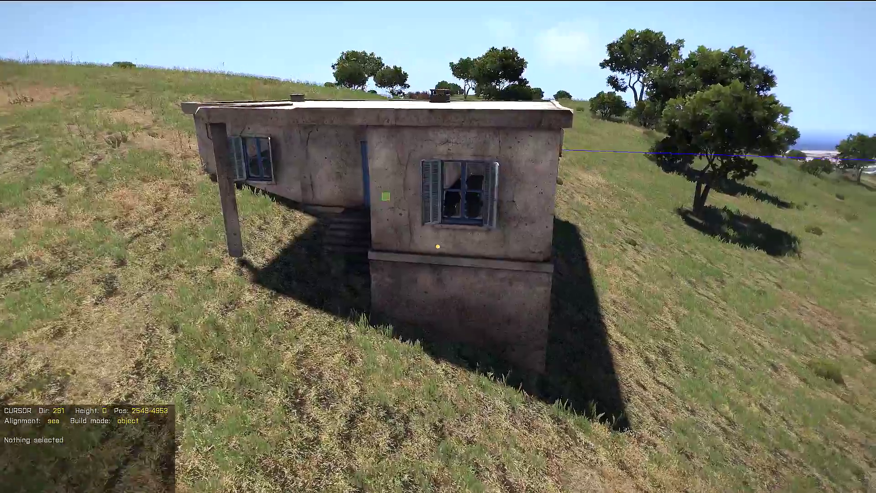
- Select the placed house, raise it to a height of about 1.4, and check its base against the slope
click(438, 247)
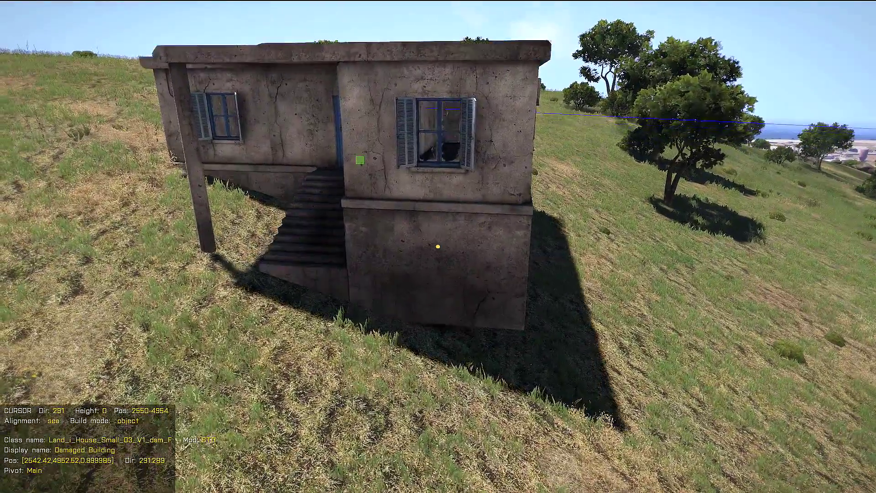
key(Page_Up)
key(Page_Up)
key(Page_Up)
key(Page_Up)
key(d)
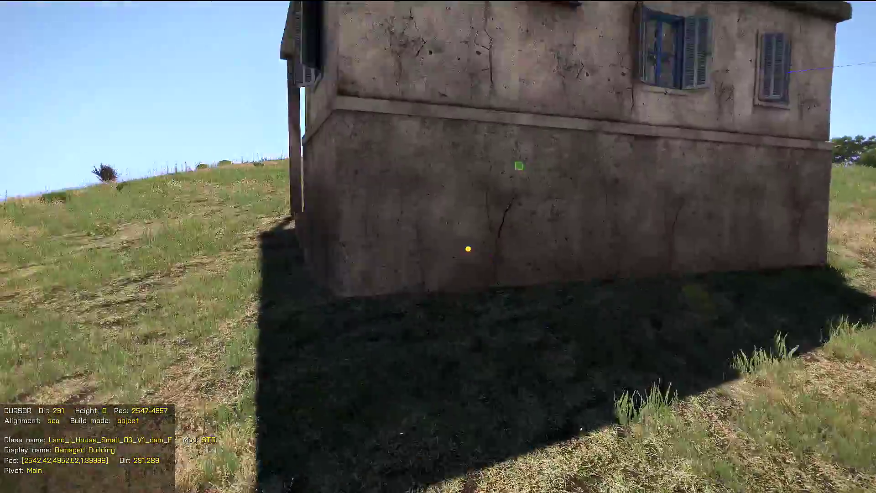
key(a)
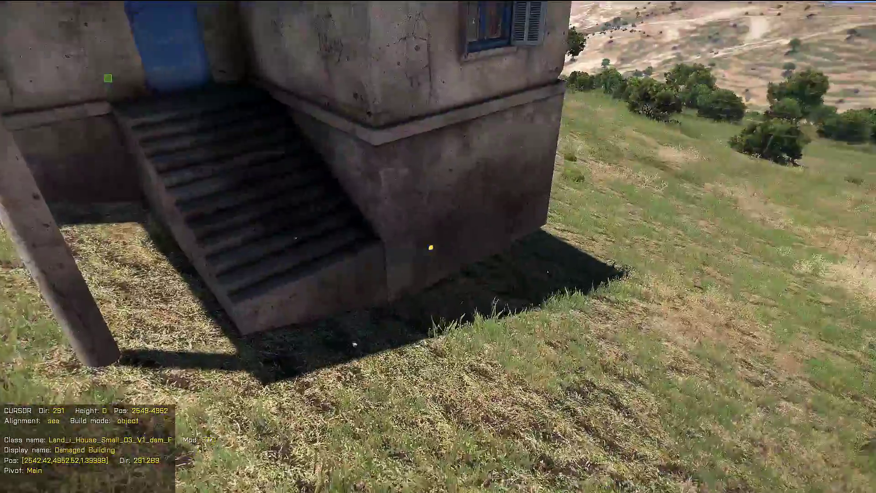
key(d)
key(z)
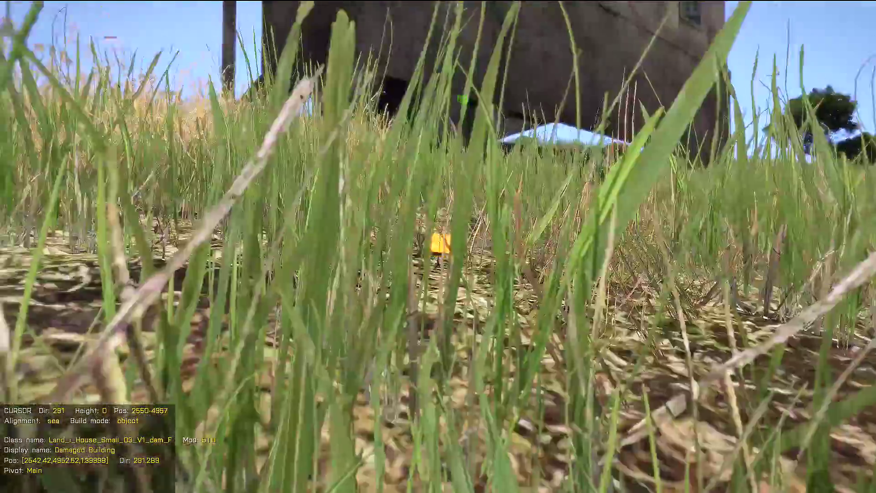
- Lower the selected house into the hillside to a height of about 0.3
key(q)
key(Page_Down)
key(Page_Down)
key(Page_Down)
key(Page_Down)
key(Page_Down)
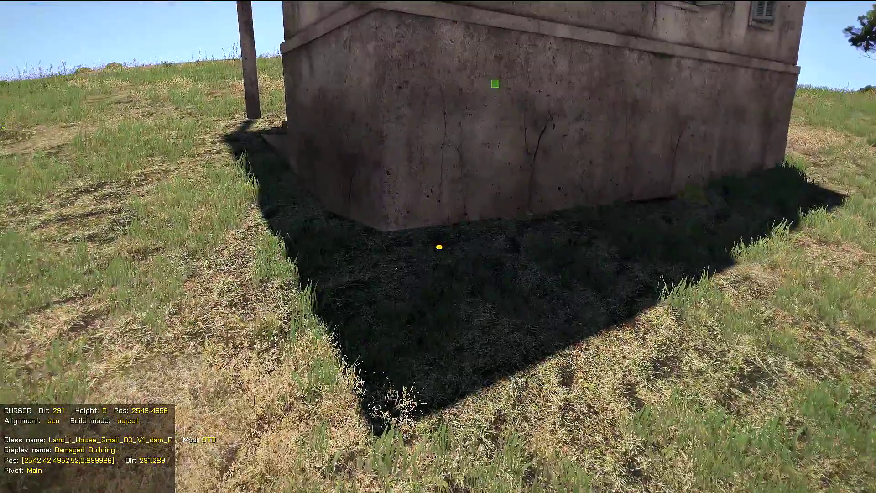
key(Page_Down)
key(Page_Down)
key(Page_Down)
key(a)
key(q)
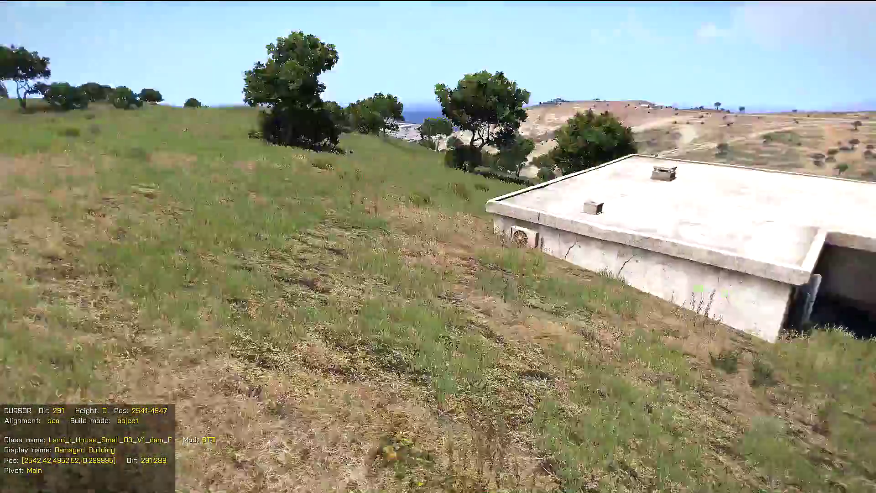
- Move the selected house across the slope to the hilltop at about position 2539, 4908, with height 0
key(d)
key(q)
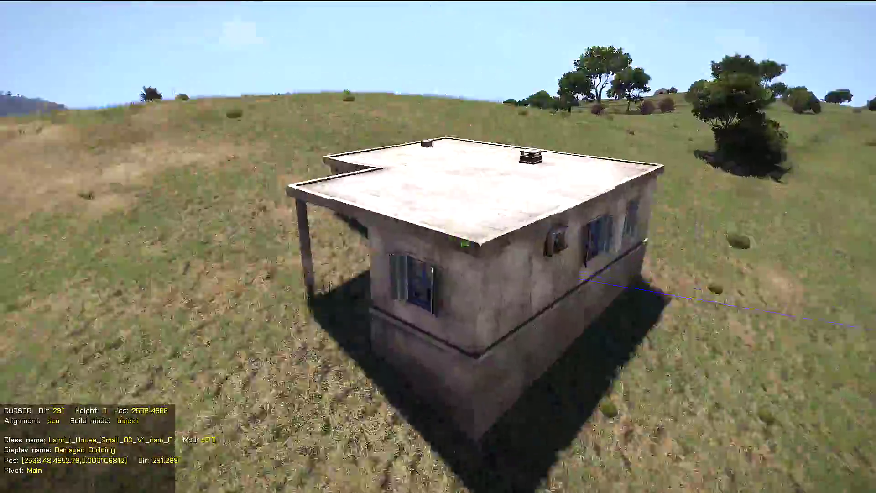
key(w)
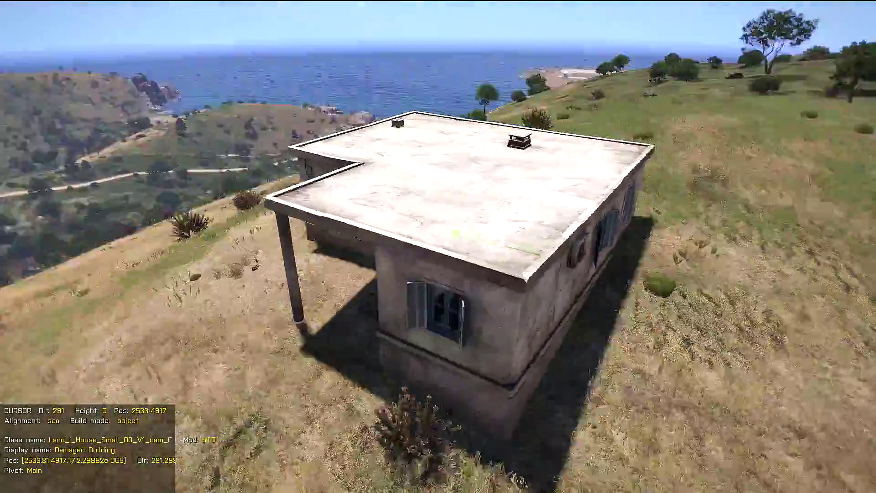
key(w)
key(a)
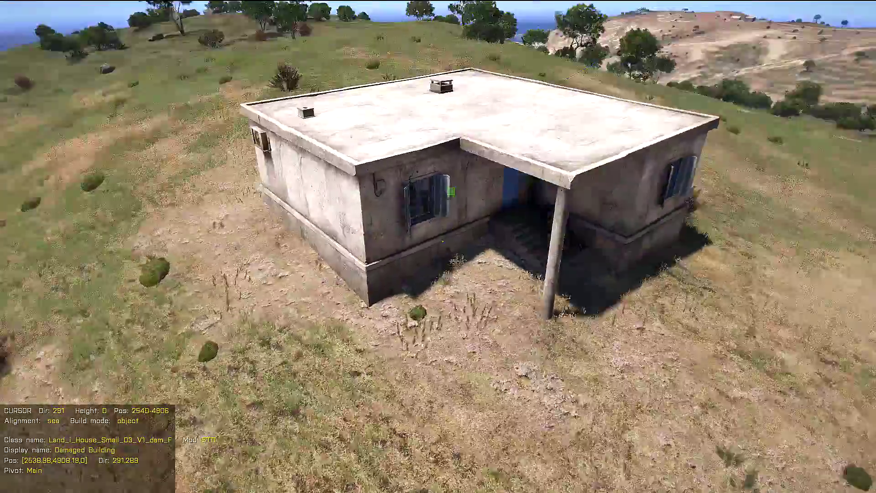
key(w)
key(a)
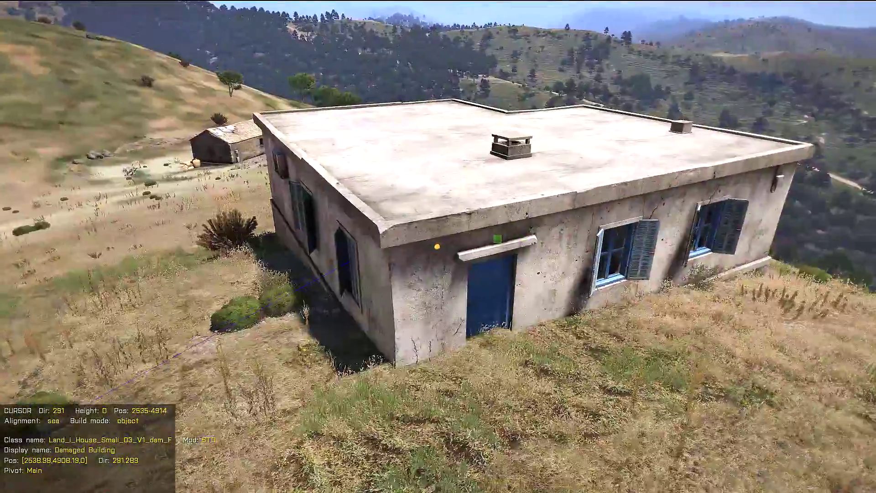
- Raise the selected house on the hilltop to a height of about 0.6 and clear the selection
key(Page_Up)
key(a)
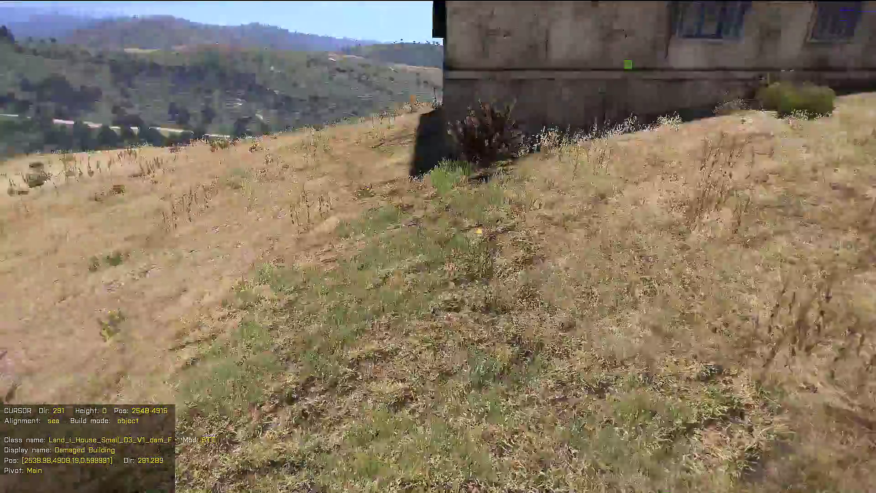
key(w)
click(444, 245)
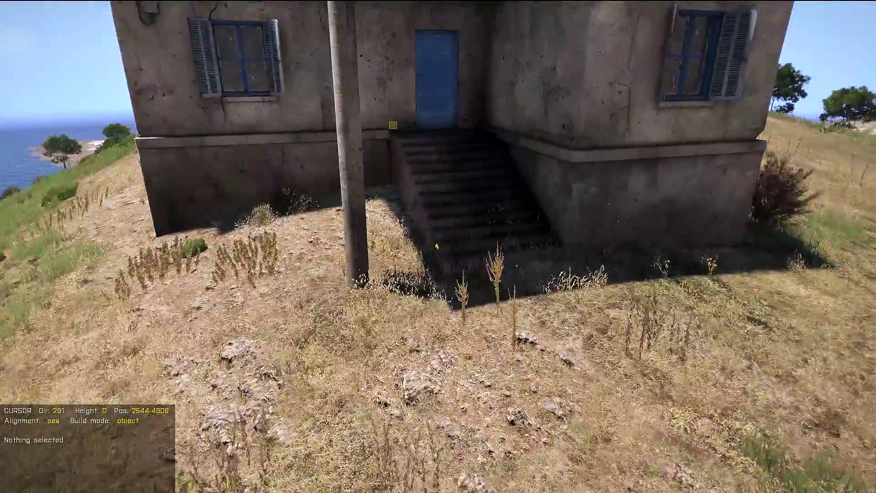
- Examine the base, stairs and walls of the raised house against the slope from several sides
key(a)
key(d)
key(d)
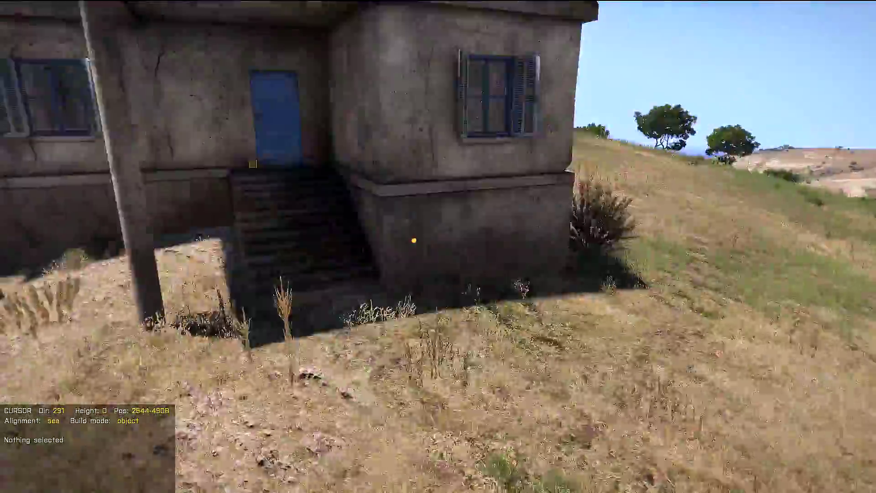
key(q)
key(d)
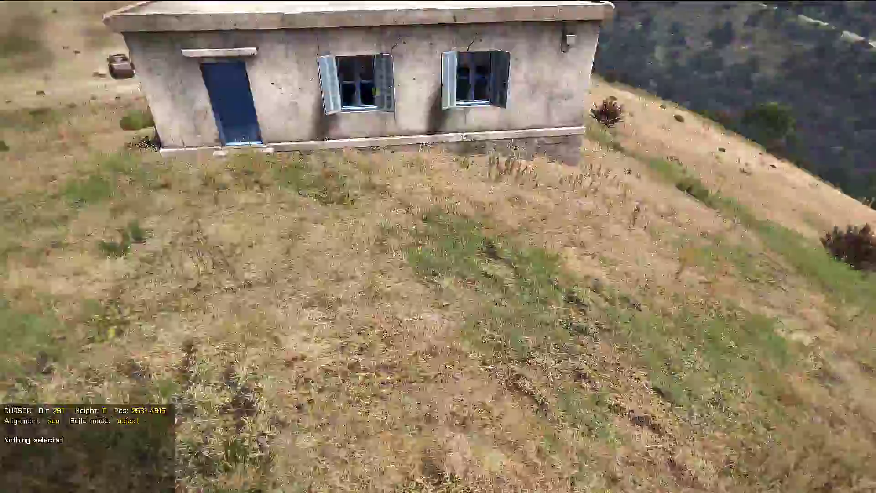
key(z)
key(d)
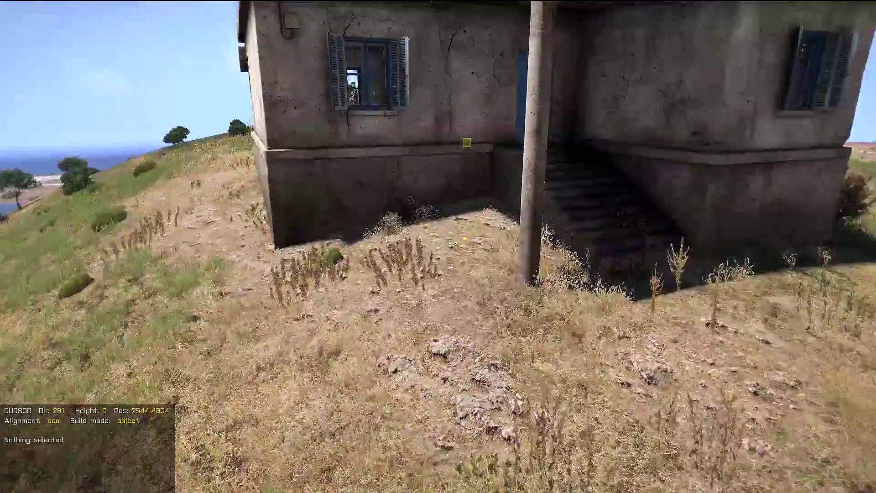
key(s)
key(w)
key(q)
- Choose the dome-shaped tent from the Household category of the object library
key(space)
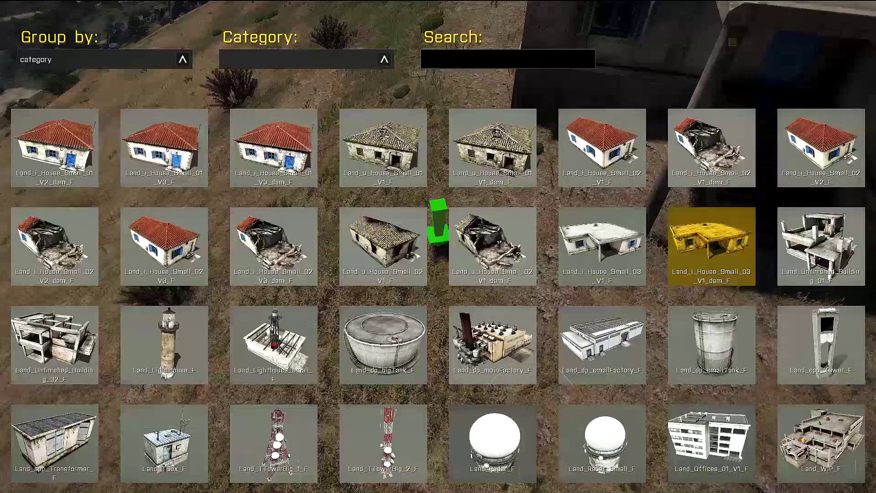
click(255, 74)
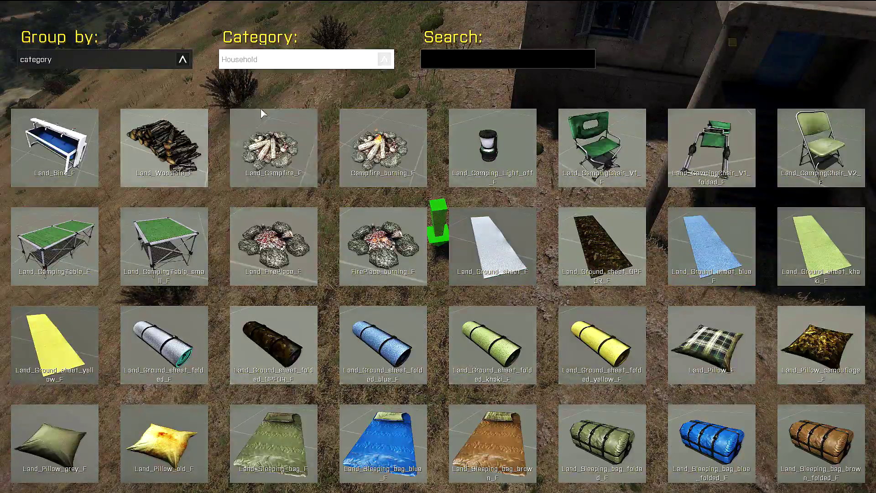
scroll(282, 259, down, 4)
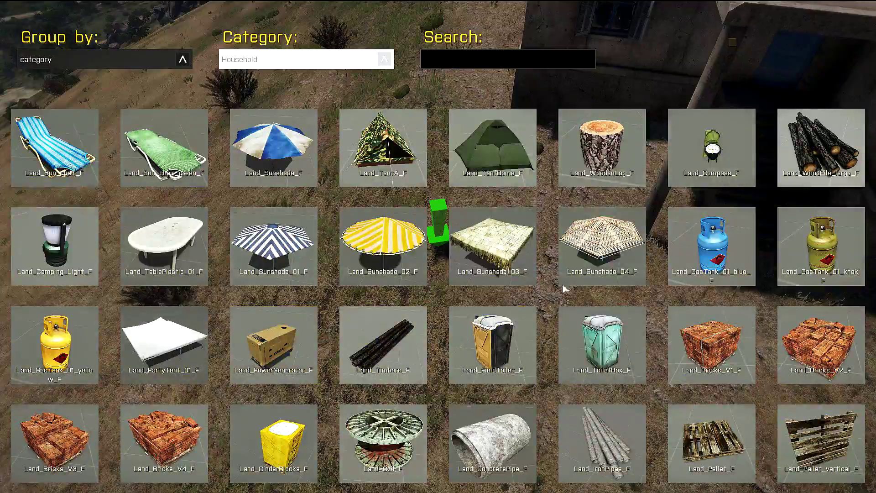
click(469, 131)
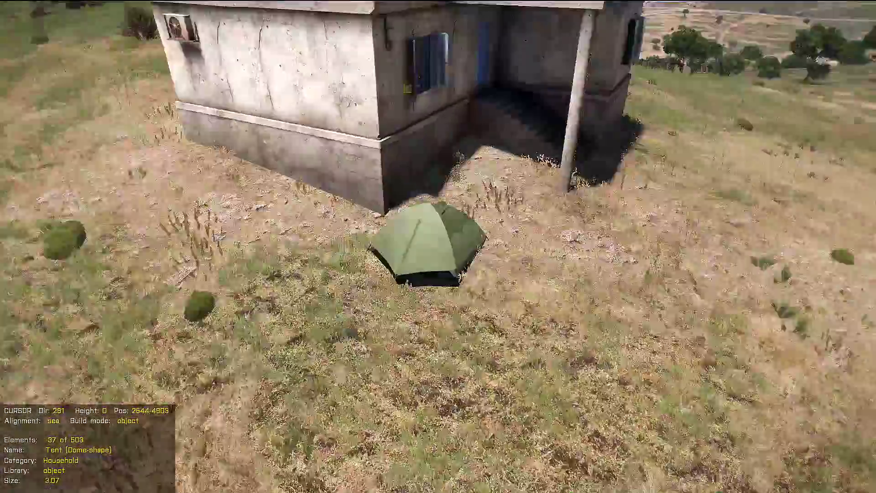
- Carry the dome tent over the slope beside the house in sea alignment and check how its base meets the ground
key(w)
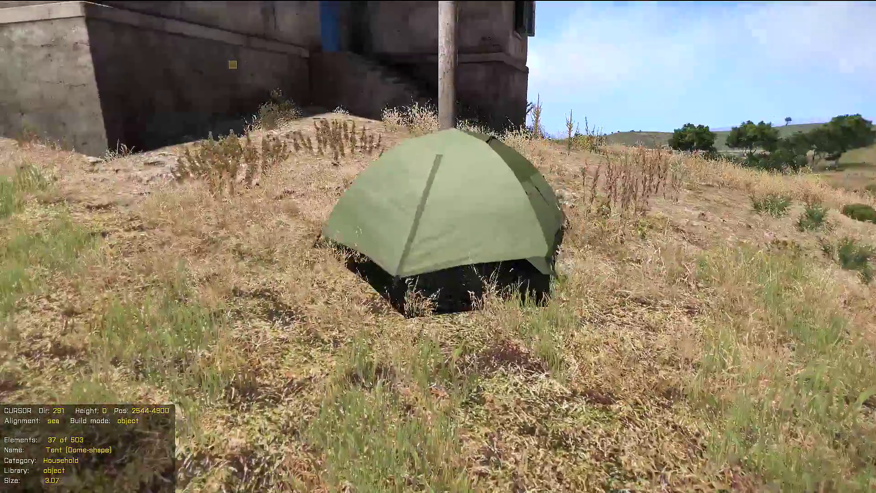
key(d)
key(a)
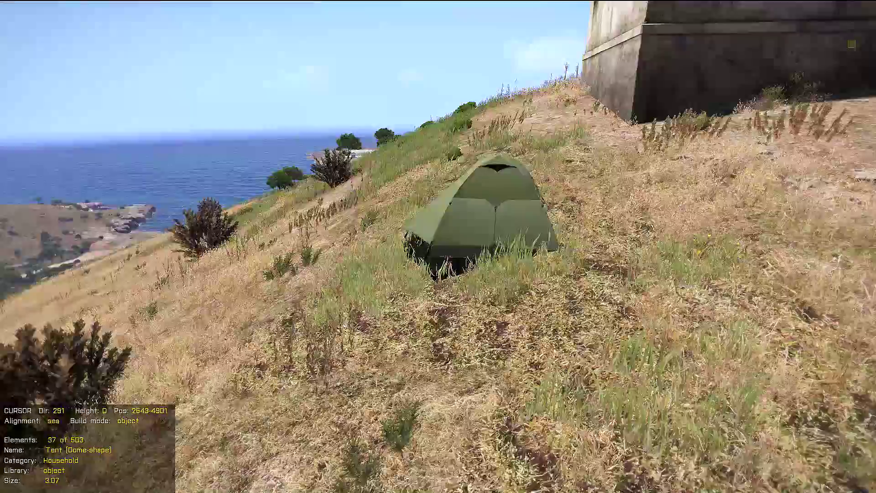
key(a)
key(w)
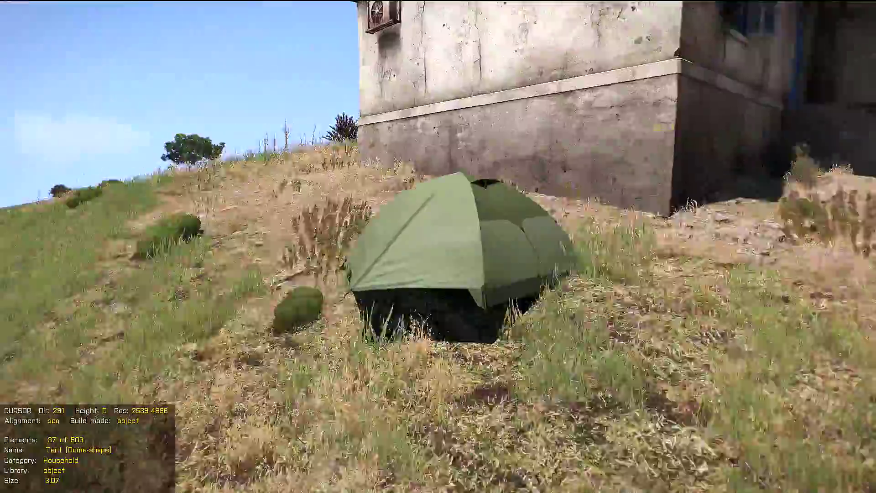
key(s)
key(w)
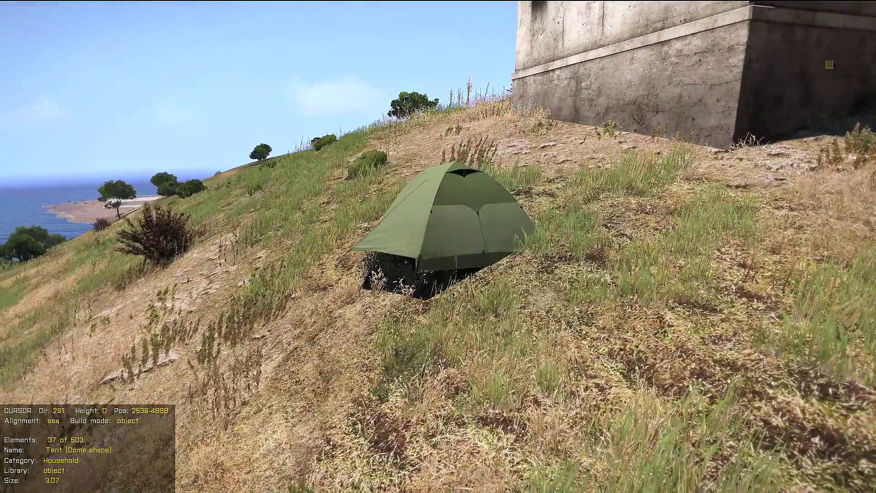
- Switch the alignment to land and place the dome tent in front of the house at about 2541, 4902
key(Tab)
key(d)
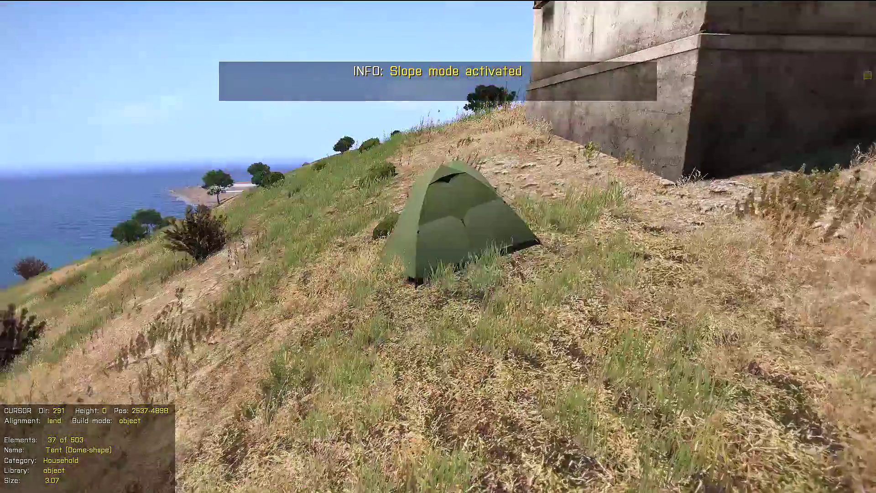
key(d)
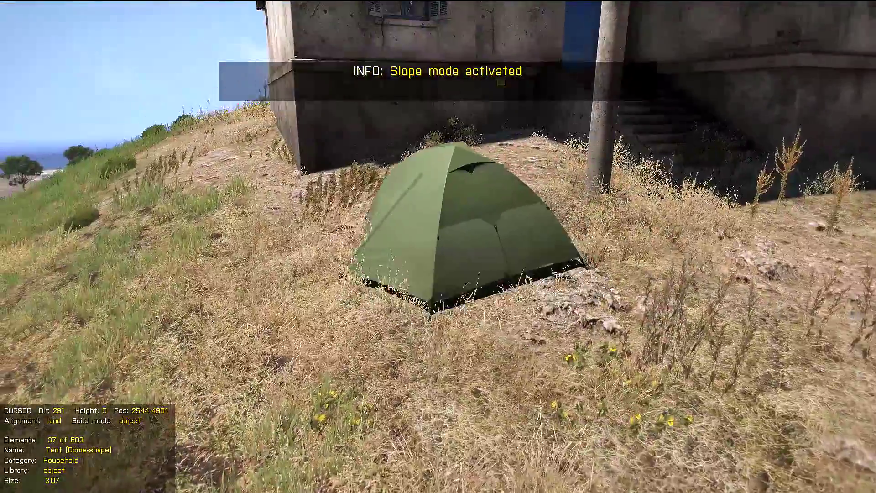
key(a)
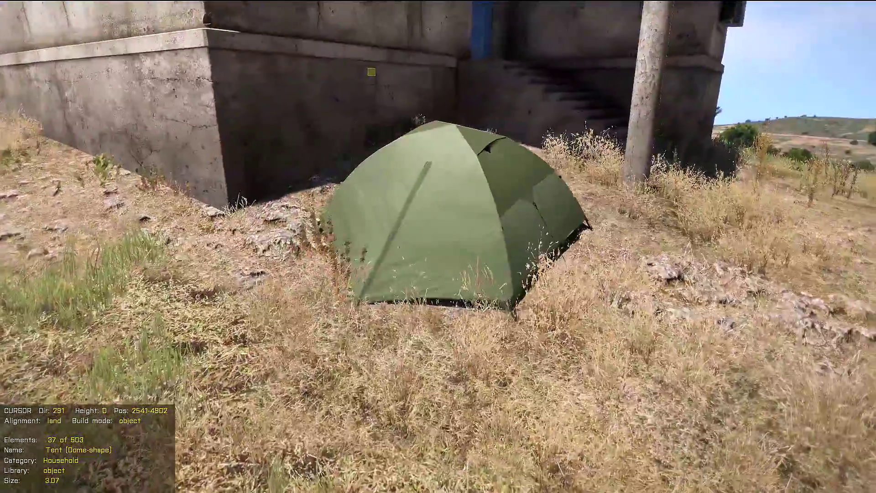
key(s)
key(d)
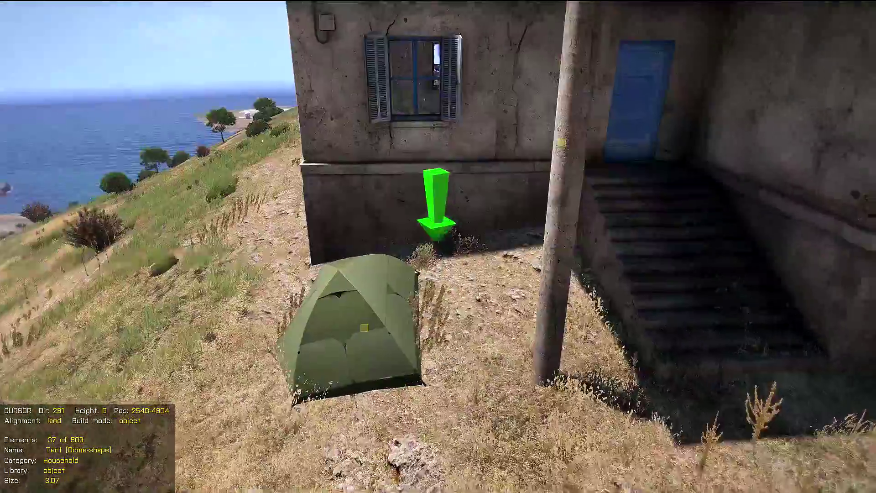
- Pick the Field Toilet (Land_FieldToilet_F) from the Household objects in the library
key(space)
scroll(502, 312, down, 1)
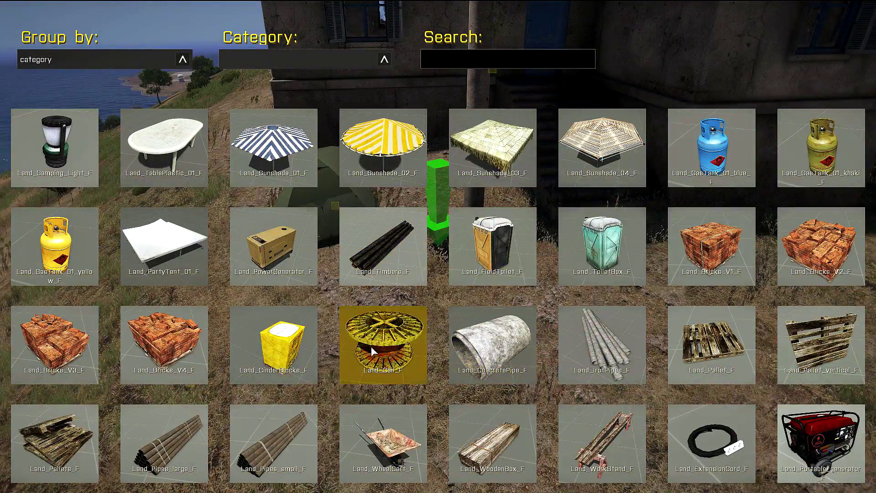
click(488, 256)
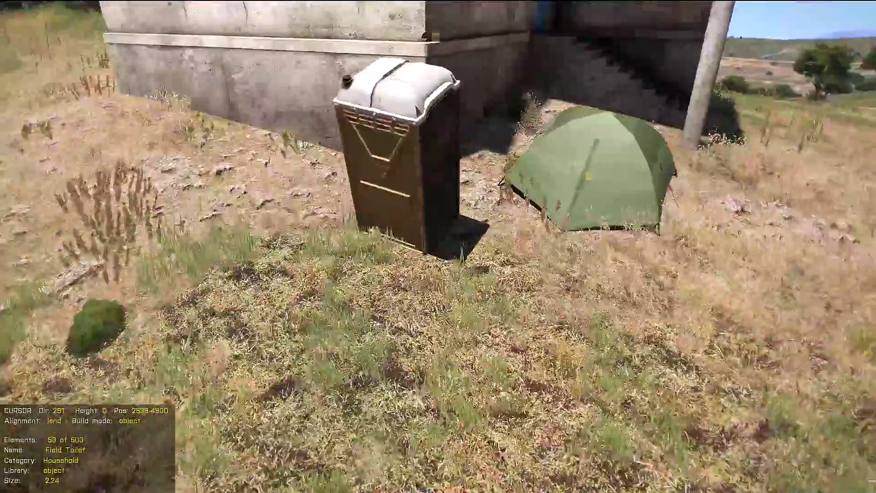
- Carry the field toilet around the corner of the house and rotate it to direction 26
key(a)
scroll(438, 246, up, 5)
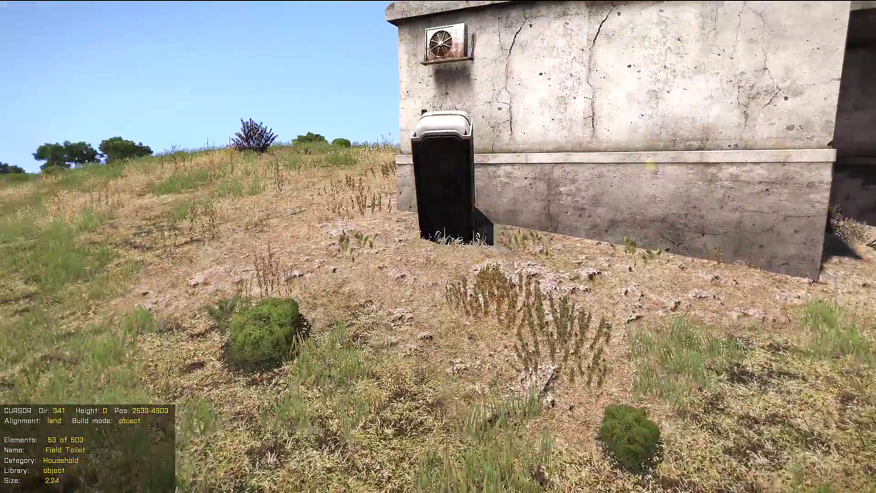
scroll(438, 247, up, 9)
key(w)
key(q)
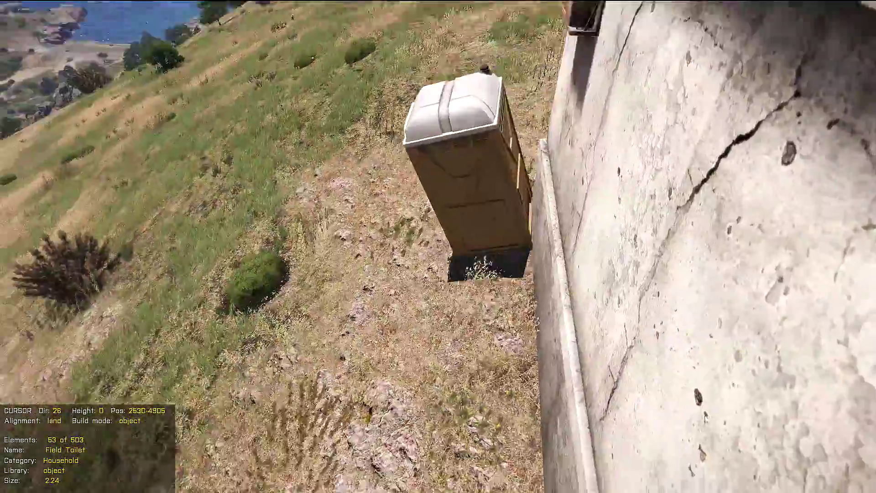
- Move the field toilet beside the blue door without steps, turn it to direction 41 and place it at about 2534, 4916
key(a)
key(q)
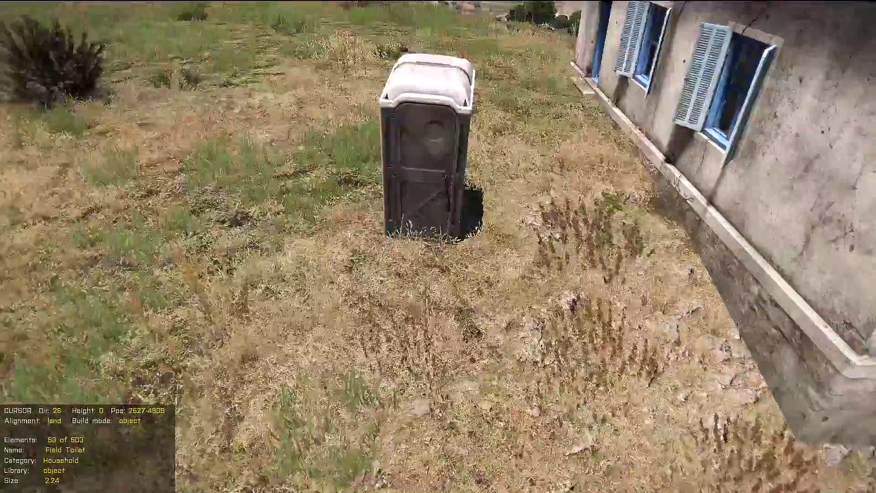
key(w)
key(q)
key(a)
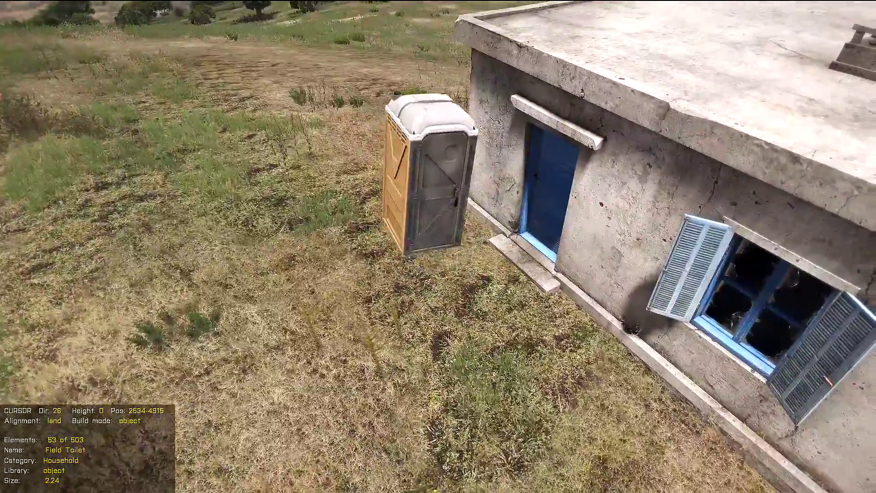
scroll(438, 247, up, 1)
key(space)
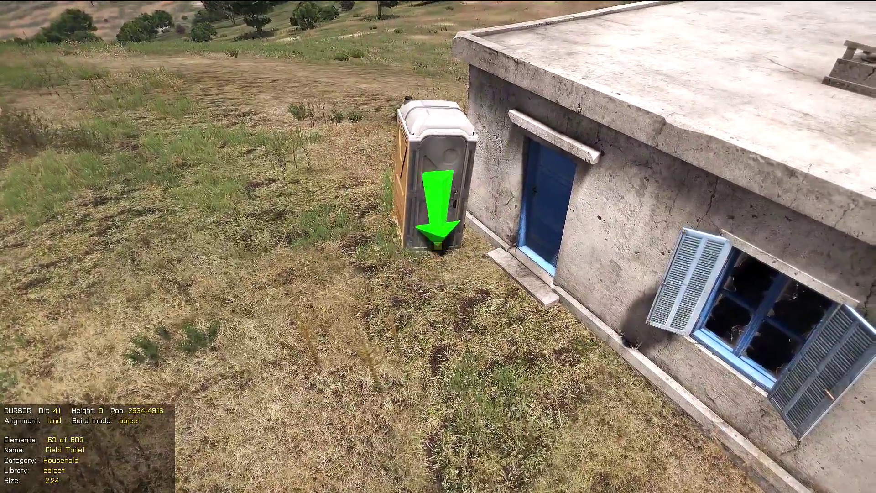
- Examine the placed field toilet from several sides and check how it tilts with the ground in land alignment
key(w)
key(s)
key(z)
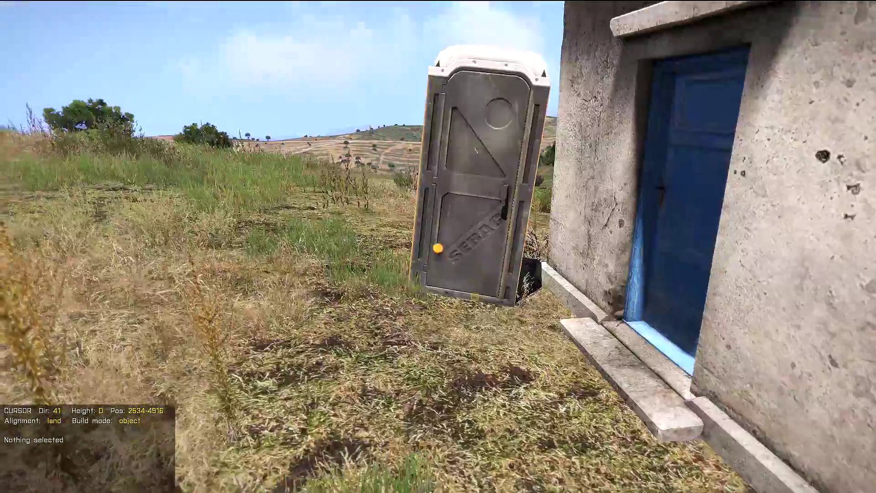
key(a)
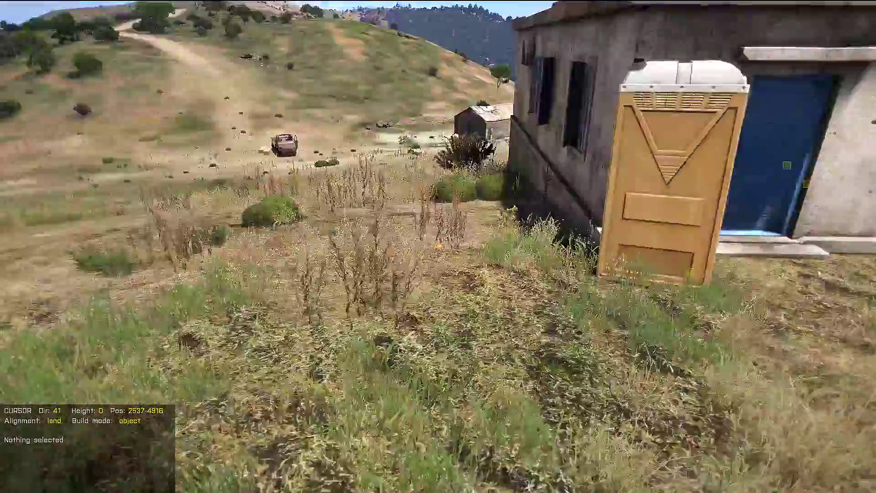
key(w)
key(a)
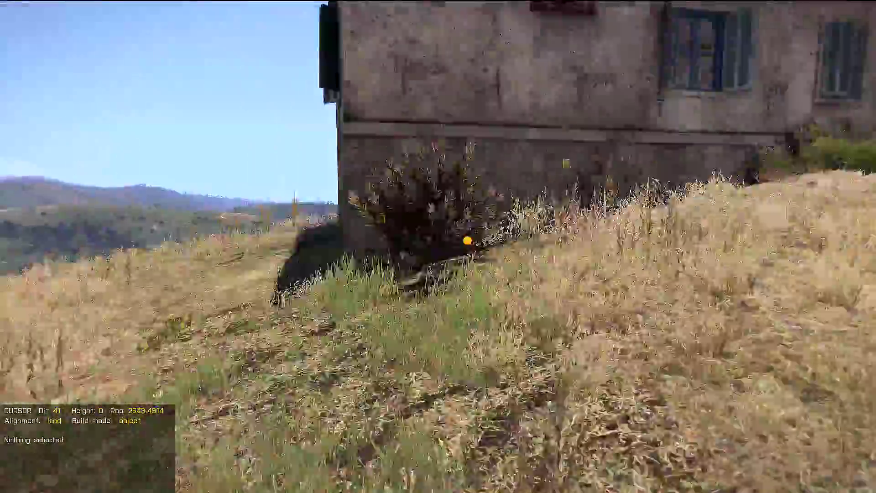
key(a)
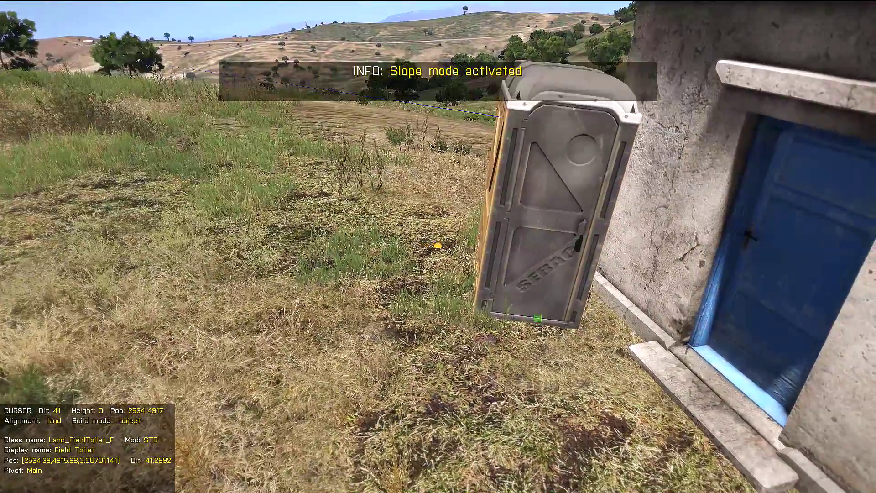
key(a)
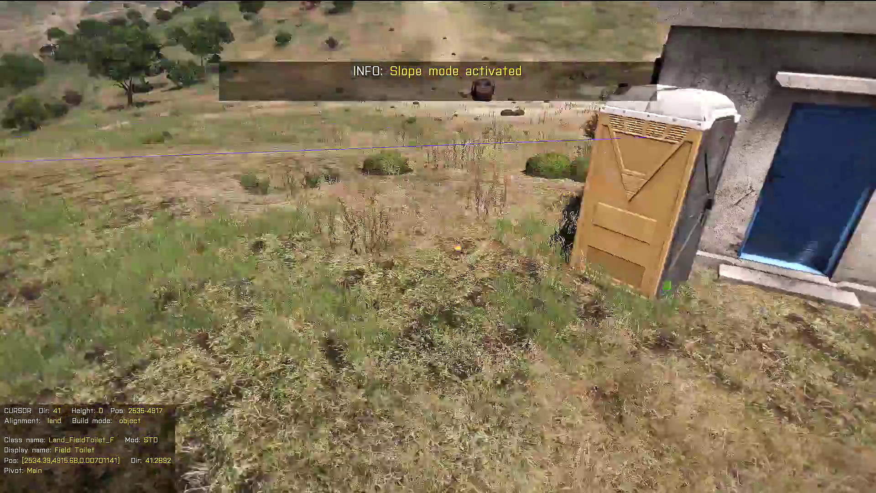
key(a)
key(w)
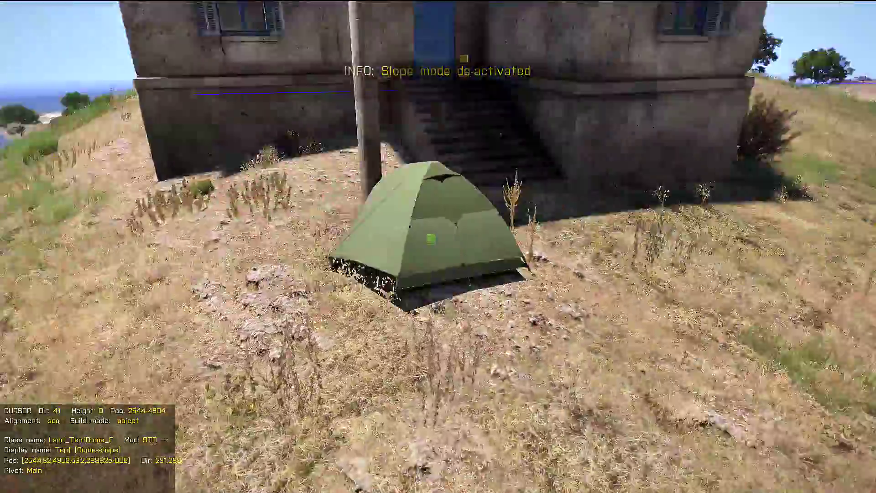
- Reposition the selected dome tent near the house corner at about 2541, 4902 and return it from sea to land alignment
mouse_move(431, 239)
mouse_down()
mouse_move(438, 250)
mouse_move(476, 239)
mouse_move(447, 239)
mouse_move(472, 229)
mouse_move(451, 236)
mouse_move(450, 223)
mouse_move(438, 238)
mouse_move(445, 229)
mouse_up()
key(space)
key(space)
key(space)
key(space)
key(space)
key(space)
key(space)
key(s)
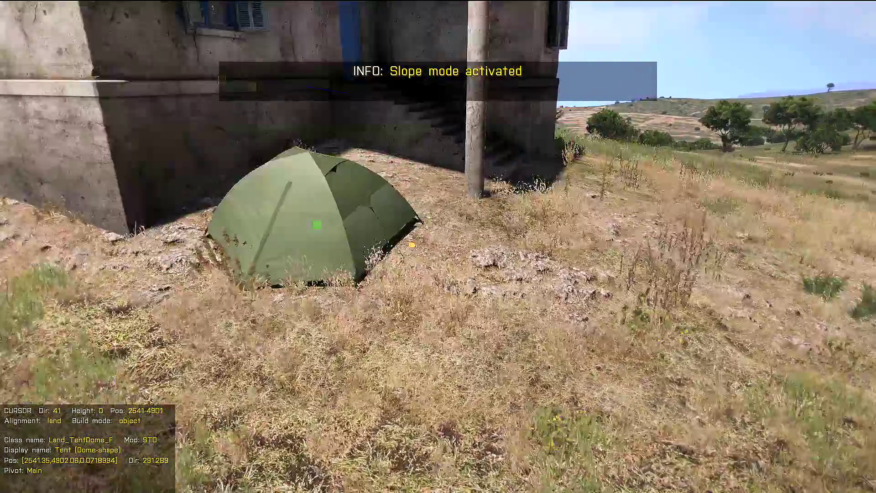
- View the house and tent together from a distance and open the editor's general settings
key(s)
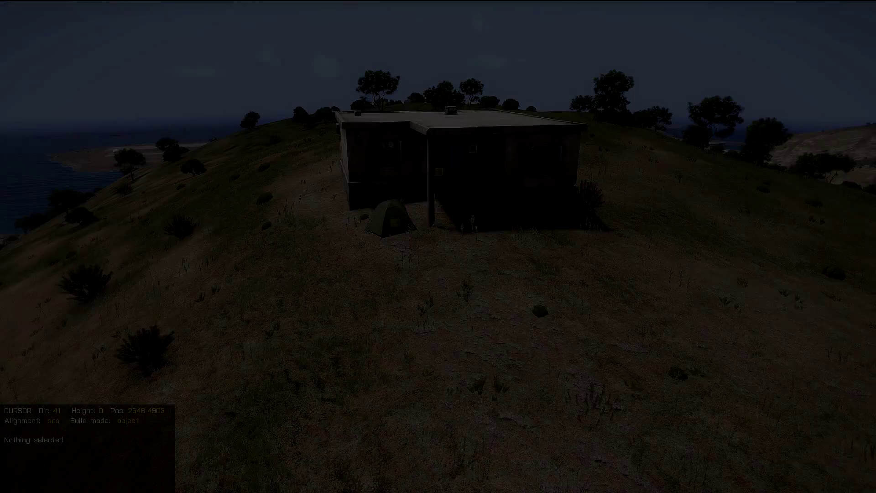
key(w)
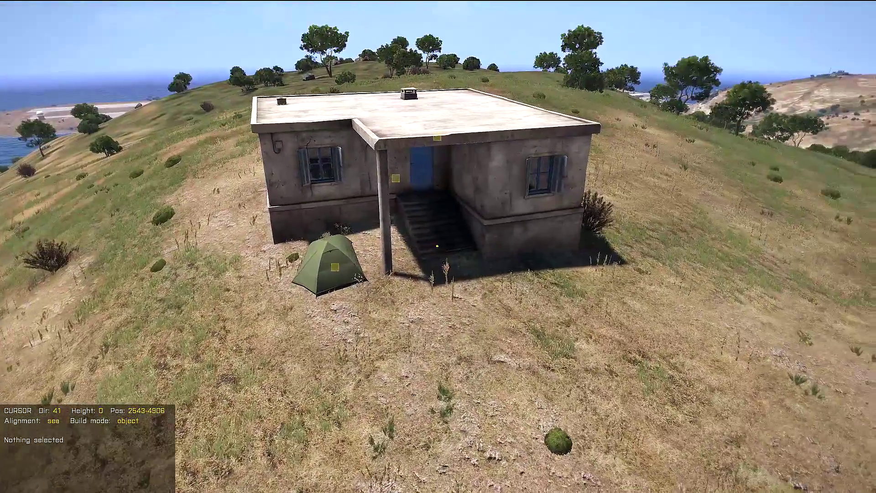
key(w)
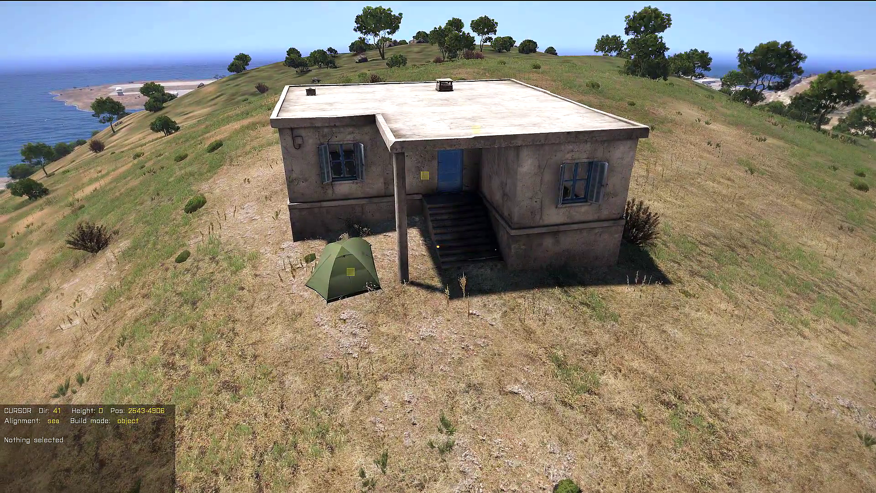
key(F1)
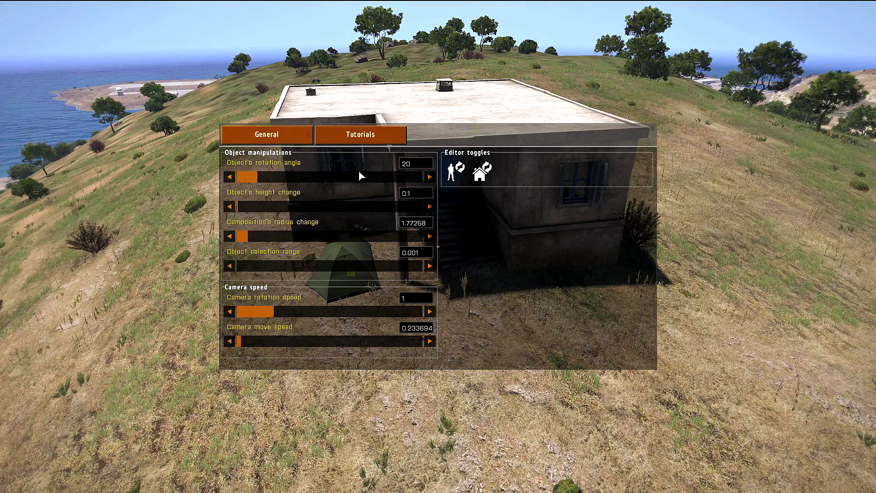
- Set the object's rotation angle to 20 and the object's height change to 1, and close the settings
mouse_move(263, 183)
mouse_down()
mouse_move(358, 178)
mouse_move(256, 179)
mouse_up()
double_click(416, 163)
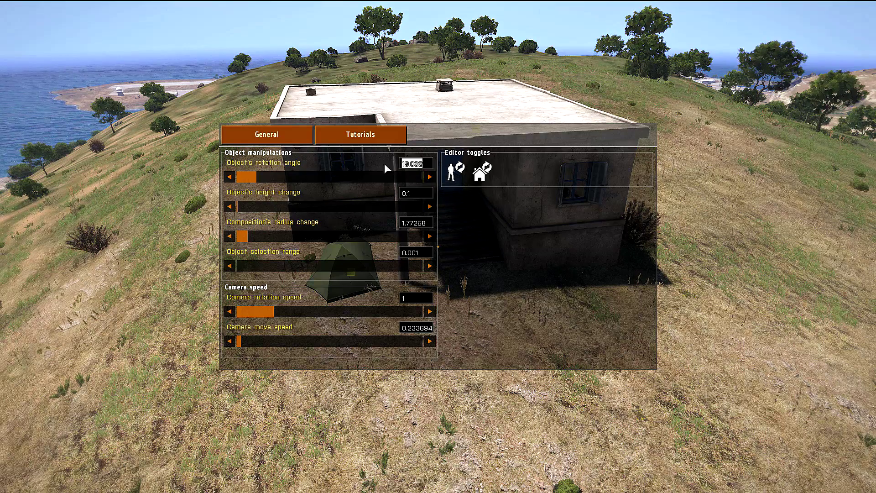
text(20)
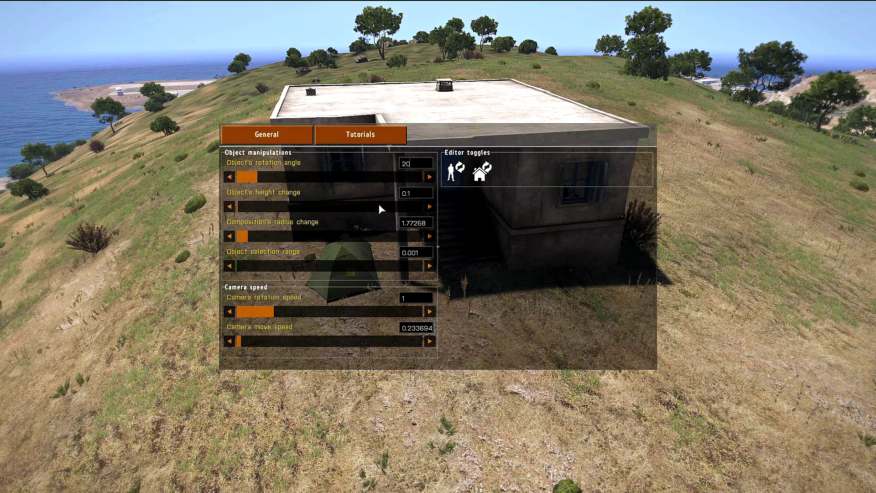
double_click(413, 194)
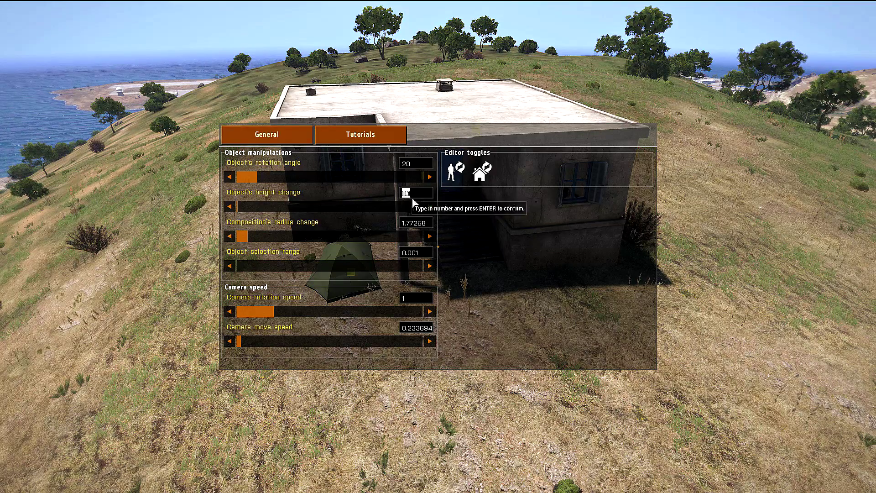
text(1)
key(Return)
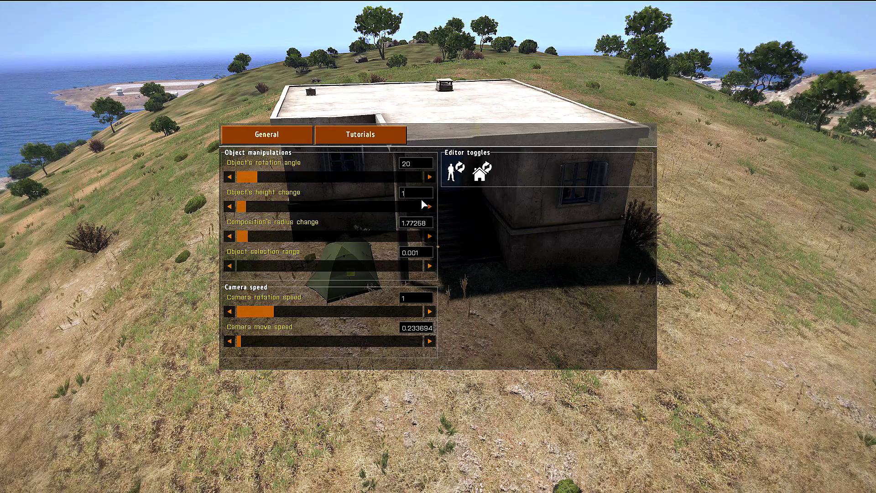
key(Escape)
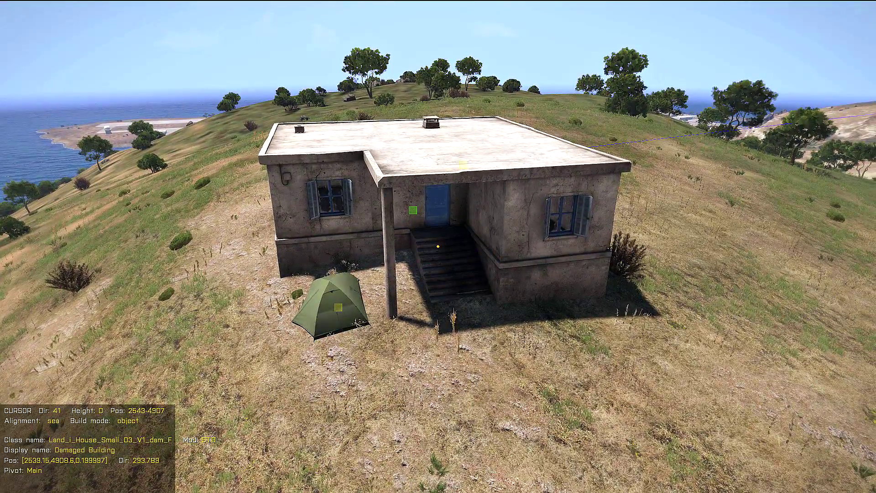
- Raise the damaged house in steps of 1 to a height of about 4.2 and lower it back to about 0.2
key(Page_Up)
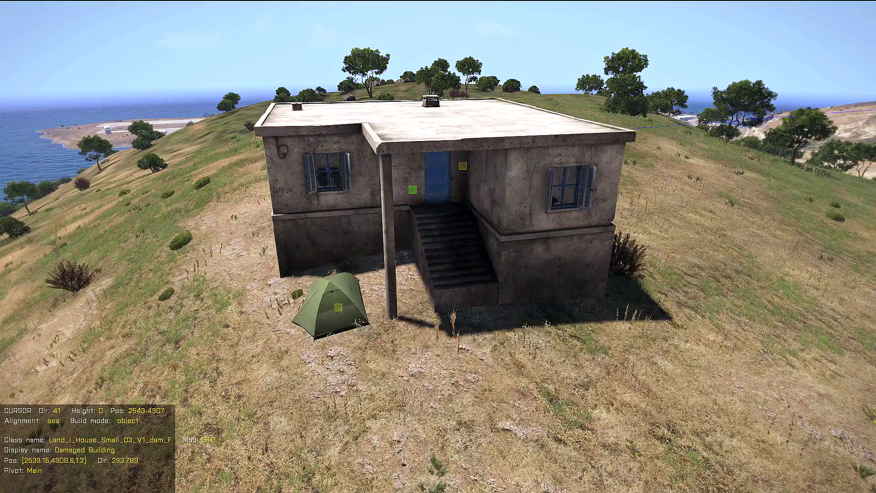
key(Page_Down)
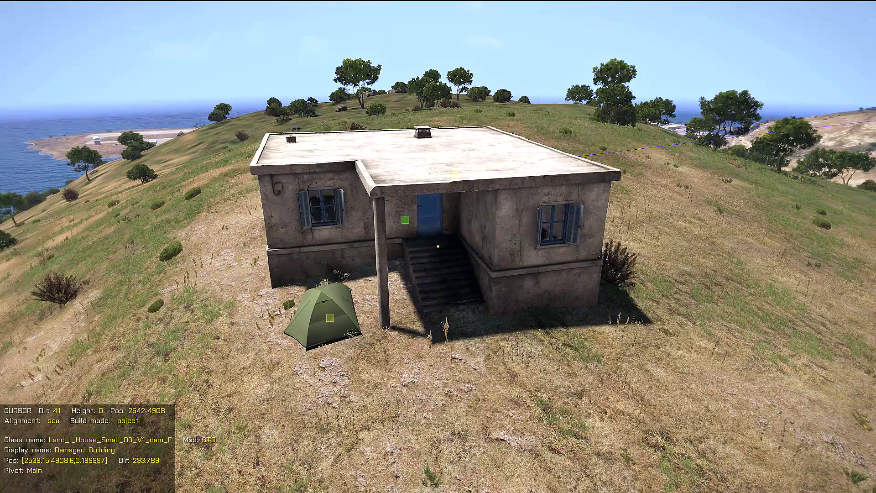
key(Page_Up)
key(Page_Up)
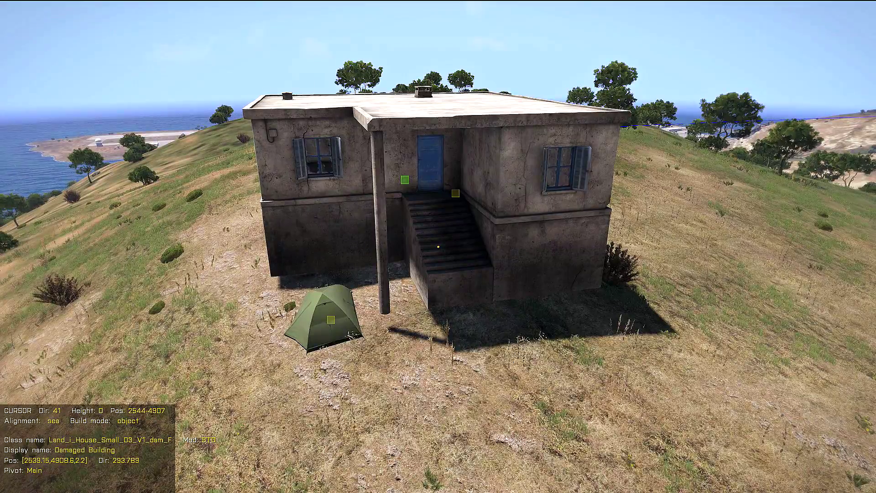
key(Page_Up)
key(Page_Up)
key(Page_Down)
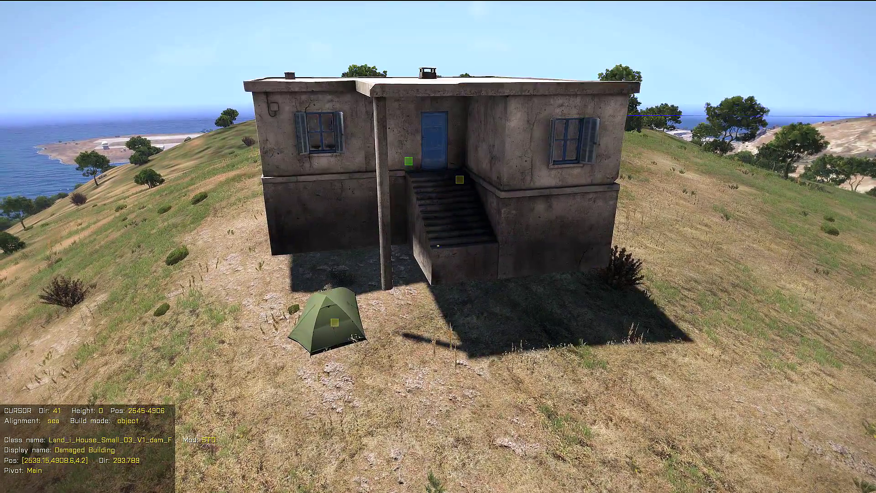
key(Page_Down)
key(Page_Down)
key(Page_Down)
key(Page_Down)
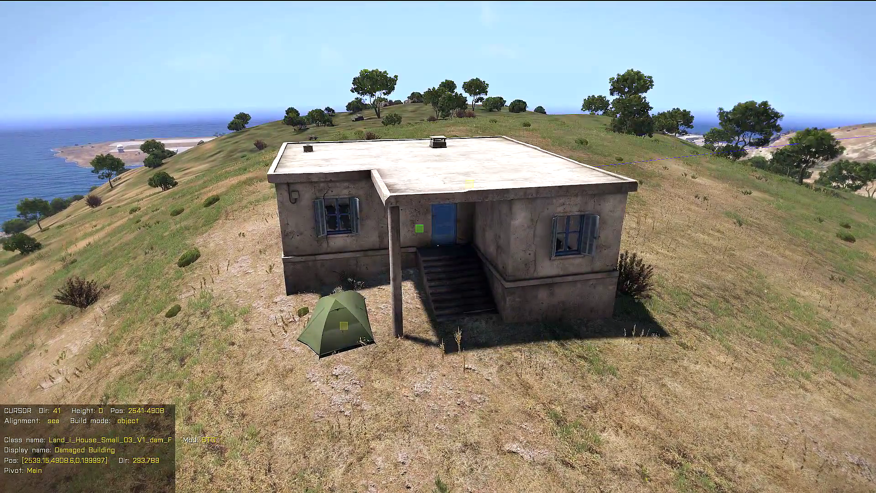
key(Page_Up)
key(Page_Down)
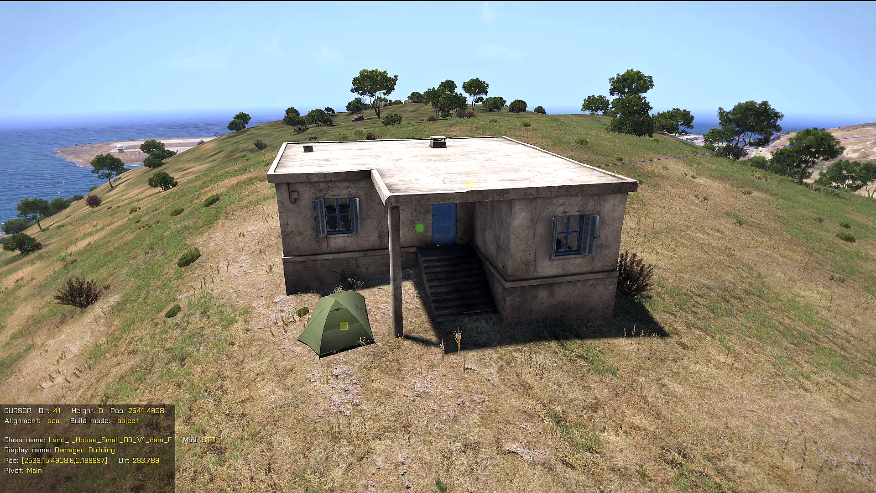
- Set the object's height change to 0.1 in the general settings and return to the scene
key(F1)
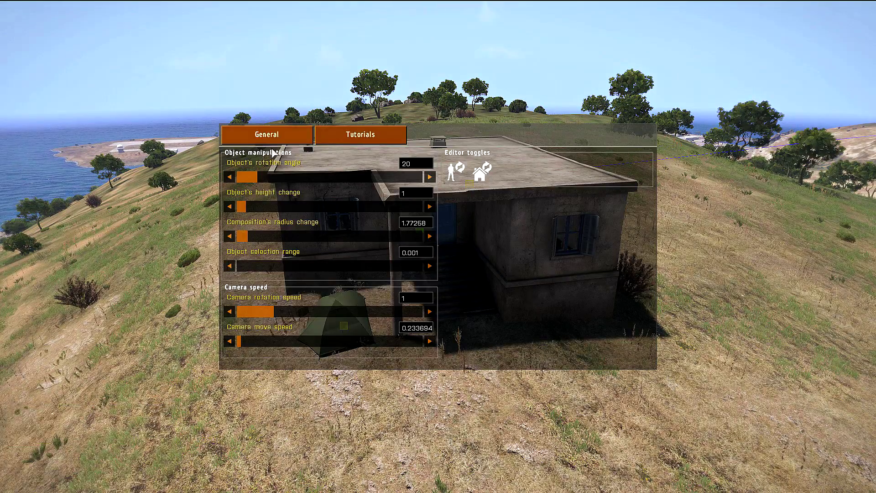
click(416, 193)
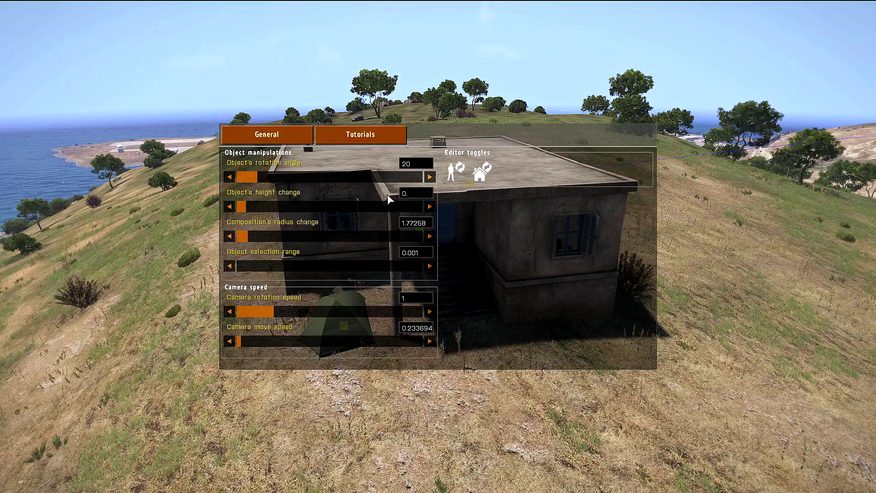
key(F1)
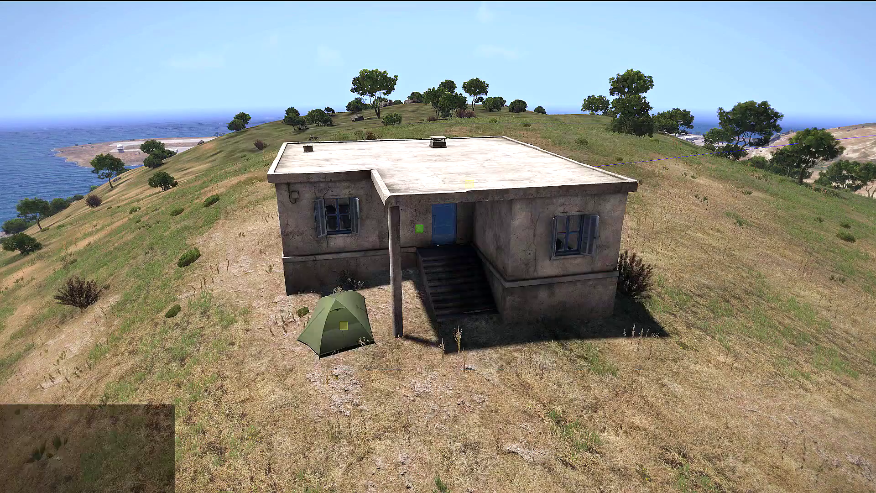
- Raise the damaged house in steps of 0.1 to a height of about 0.9 and lower it to height 0
key(Page_Up)
key(Page_Up)
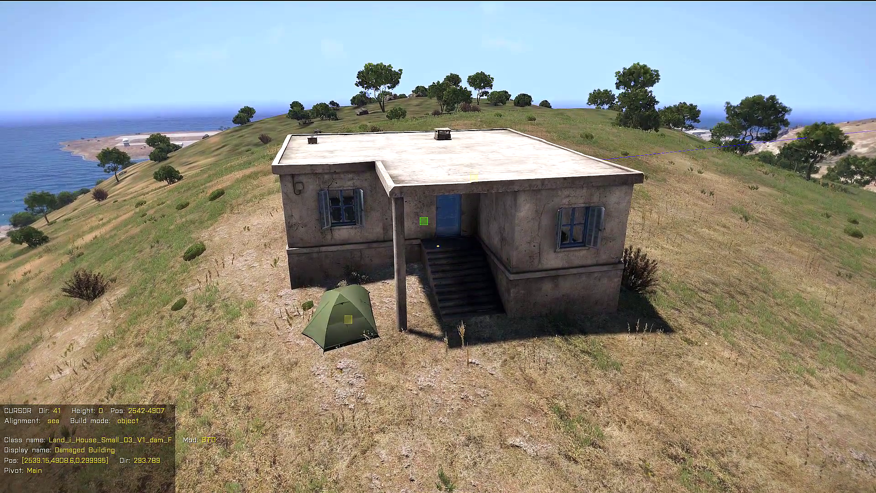
key(Page_Up)
key(Page_Up)
key(Page_Up)
key(Page_Up)
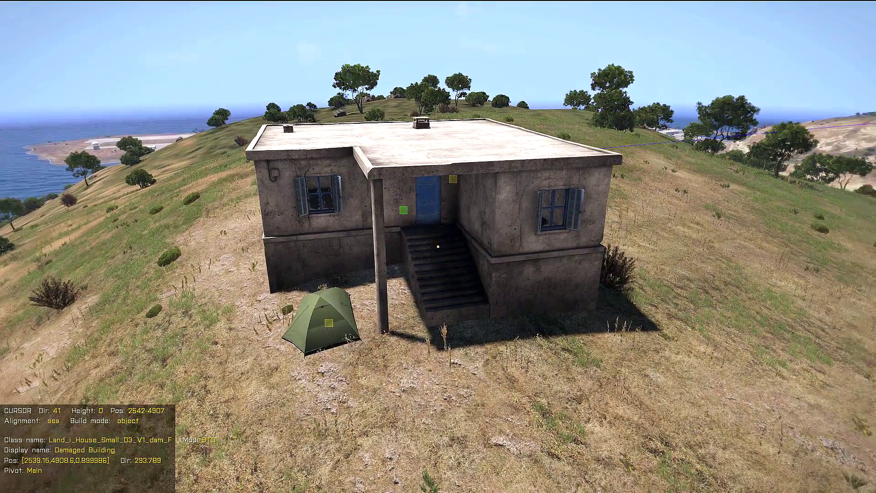
key(Page_Down)
key(Page_Down)
key(Page_Down)
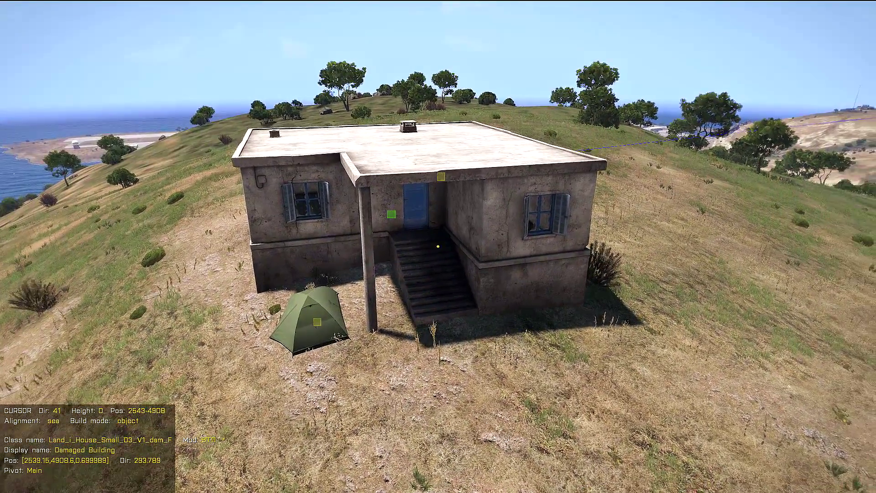
key(Page_Down)
key(Page_Down)
key(Page_Down)
key(Page_Down)
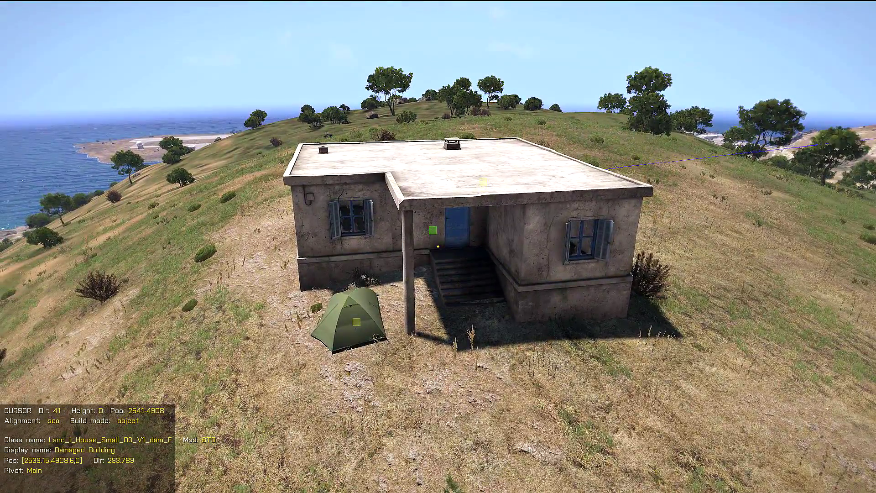
- Deselect the damaged house and reopen the editor's general settings
click(438, 246)
key(o)
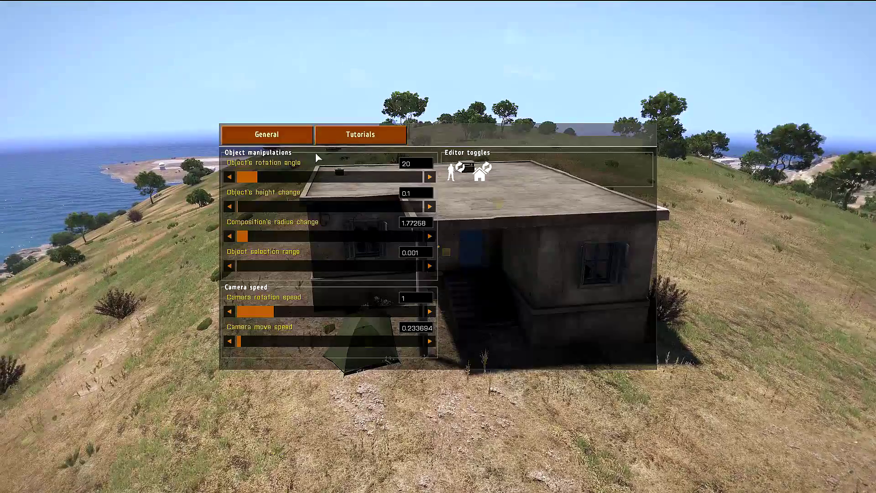
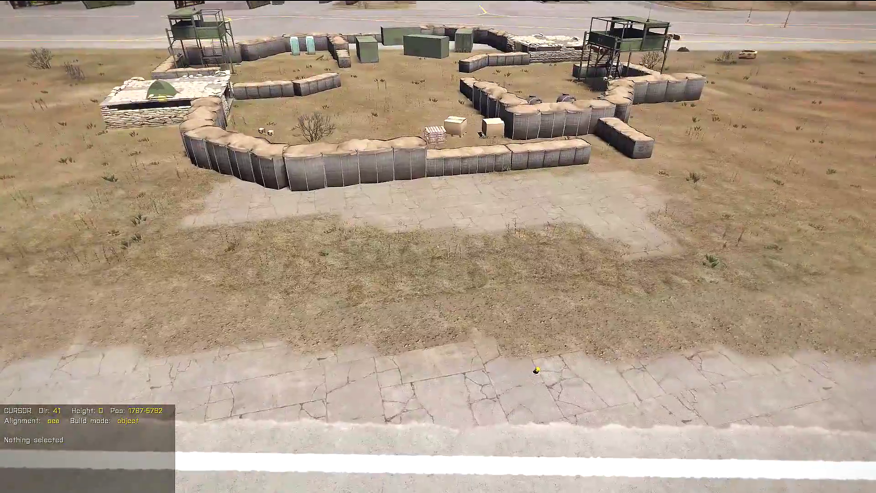
- Return to the Eden scenario editor beside the fortified base, collapse the CompoT launcher and show the asset browser
key(Escape)
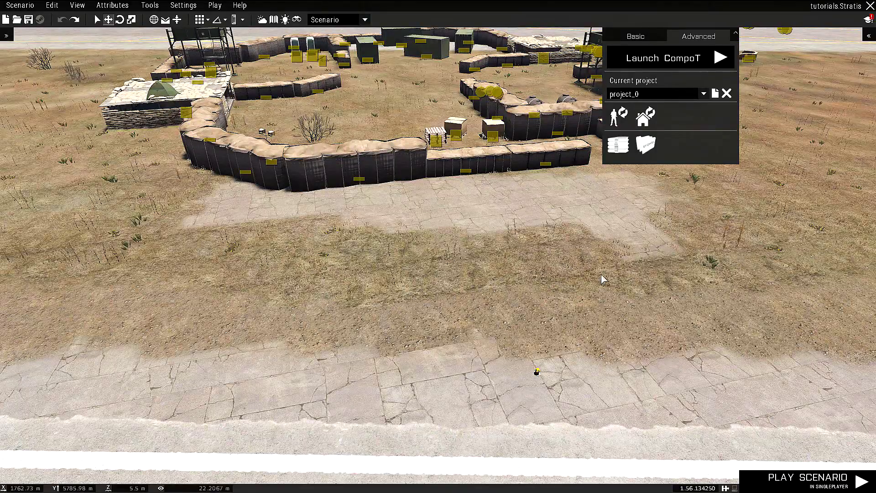
key(a)
right_drag(601, 275, 653, 241)
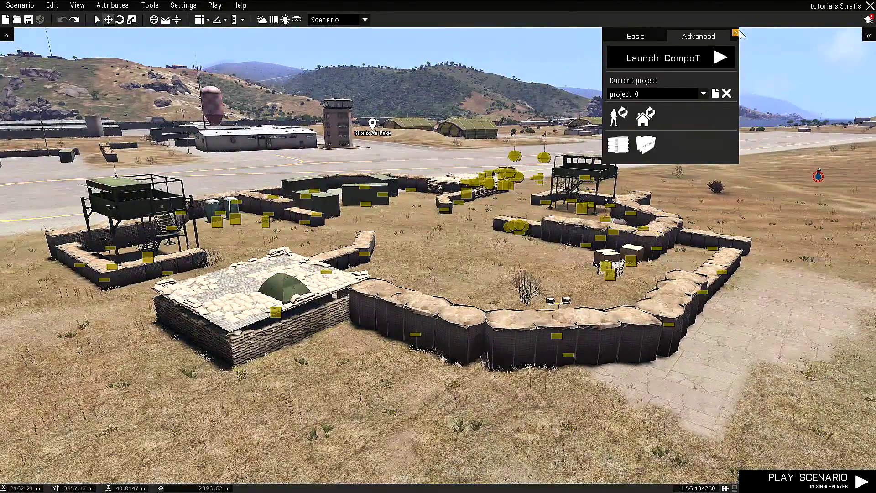
click(736, 33)
click(869, 36)
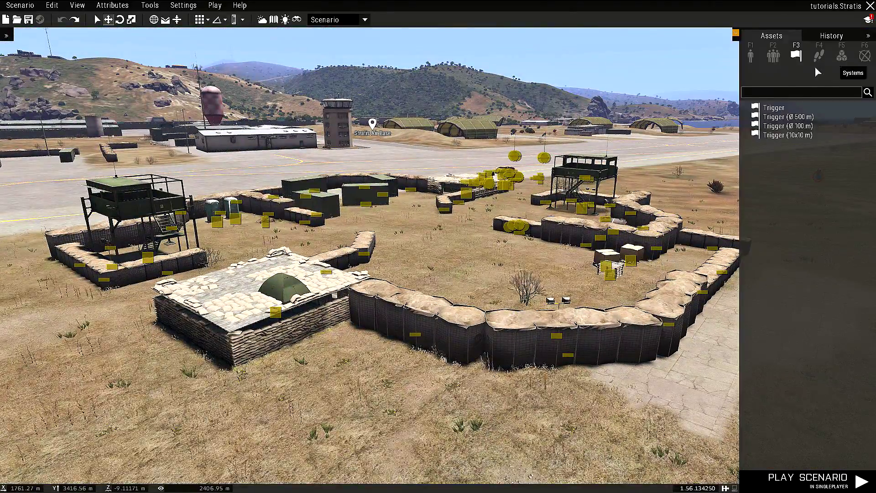
- Place an OPFOR CSAT infantry Recon Patrol group on the grass outside the base near the watchtower
click(750, 55)
click(777, 75)
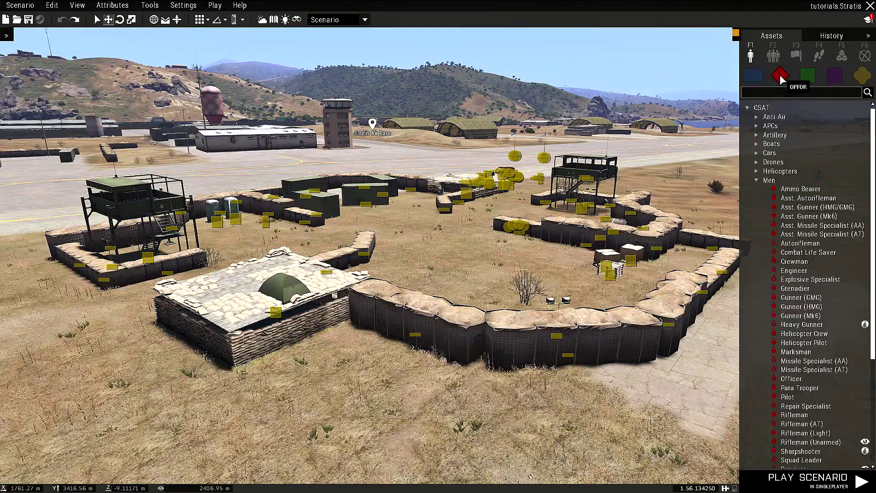
click(776, 56)
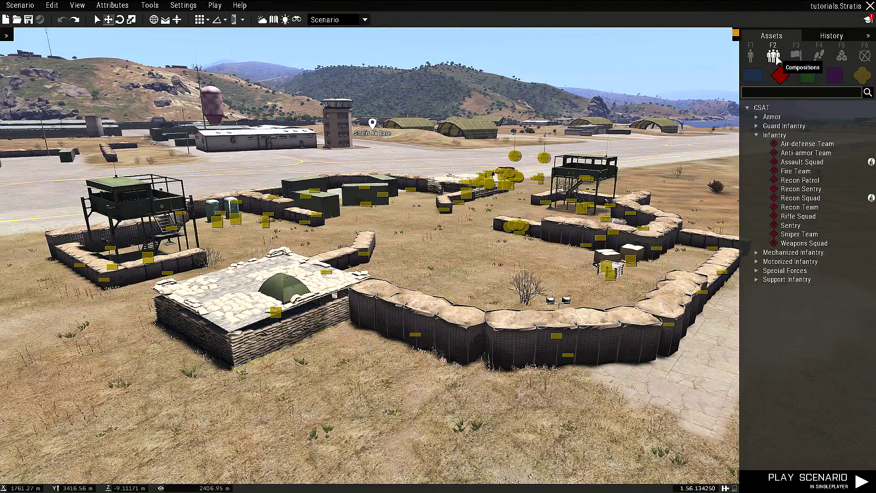
key(a)
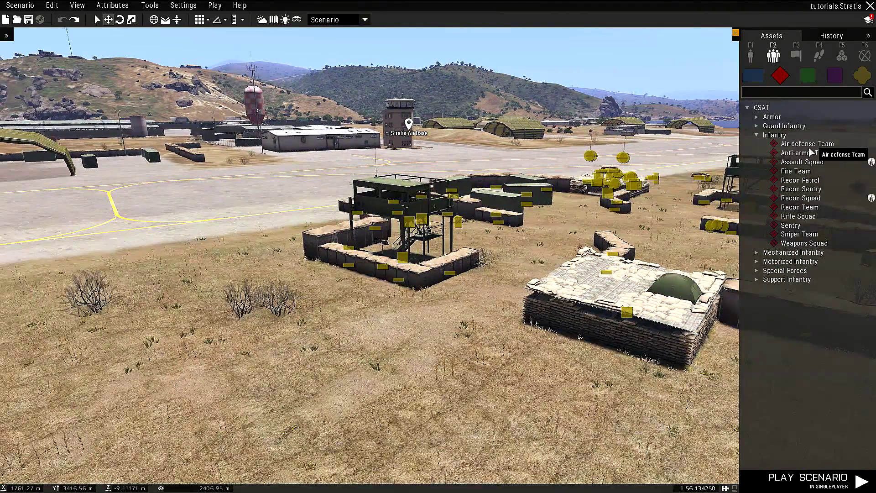
click(800, 180)
key(s)
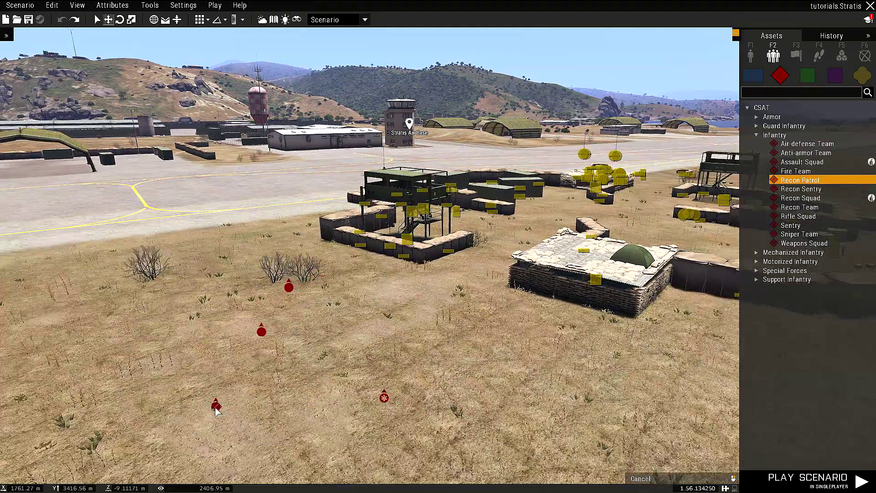
click(190, 423)
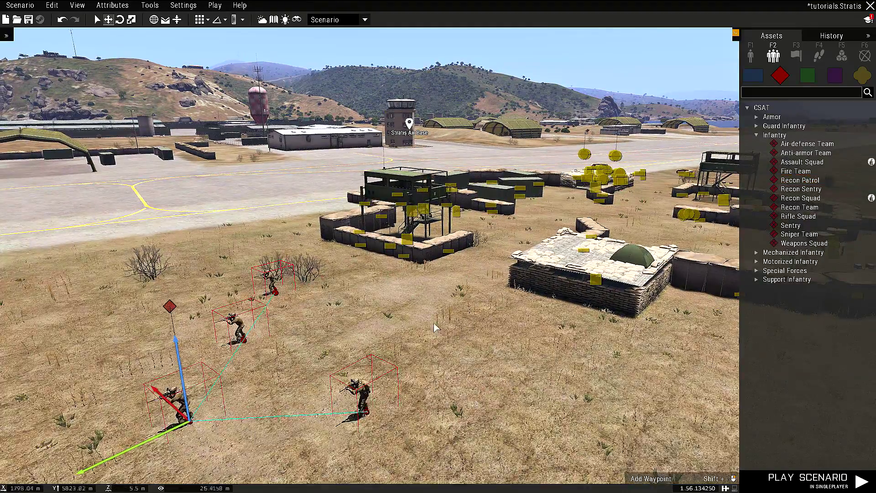
- Rotate the recon patrol group so its line of soldiers extends away from the fortified base
key(s)
shift+drag(259, 243, 507, 336)
key(s)
right_drag(513, 351, 456, 360)
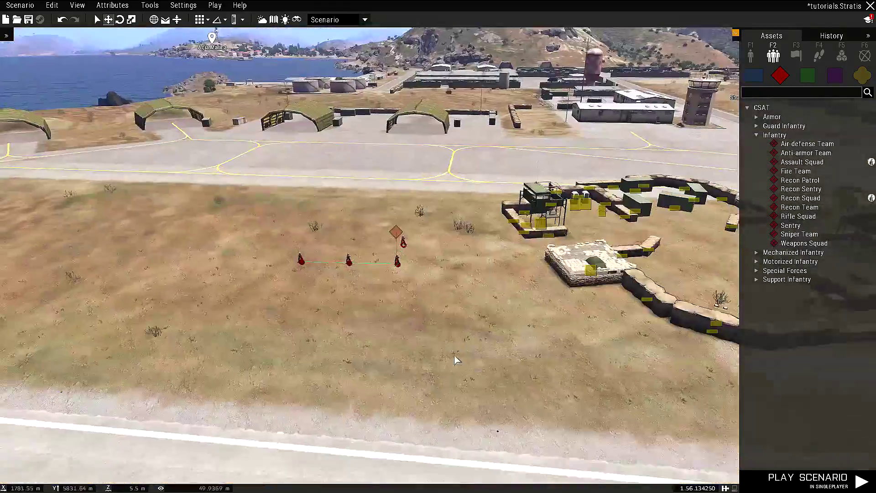
- Add seven consecutive move waypoints for the recon patrol around the outside of the base, from the runway to the yellow taxiway line
click(391, 208)
right_drag(488, 292, 475, 323)
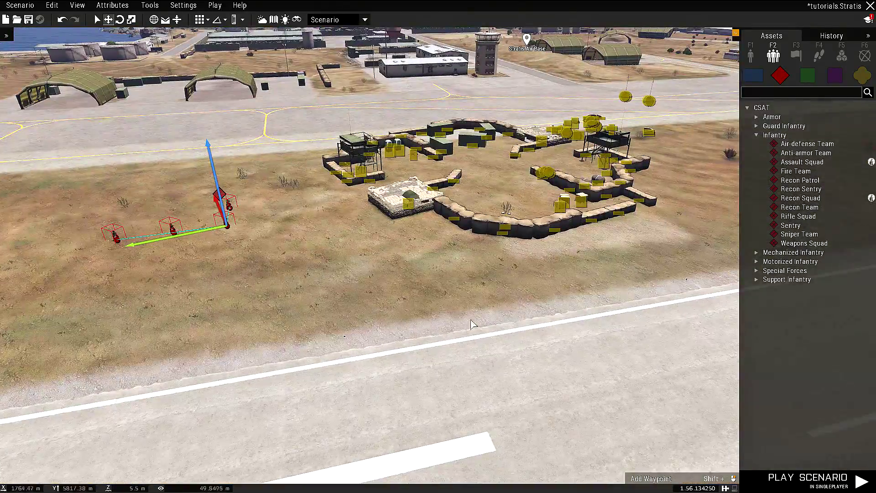
key(d)
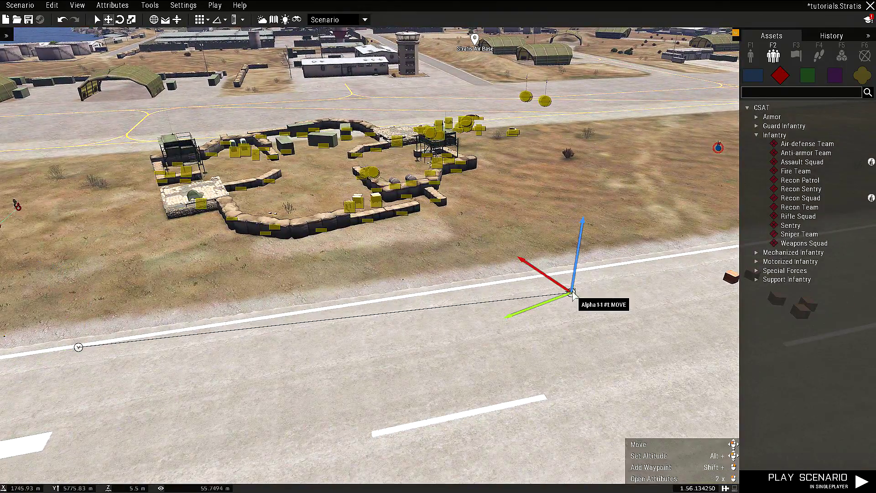
key(d)
key(w)
shift+right_click(547, 230)
key(w)
key(w)
shift+right_click(558, 201)
key(d)
right_drag(527, 212, 381, 217)
key(d)
shift+right_click(505, 202)
key(w)
key(w)
right_drag(523, 185, 445, 189)
shift+right_click(510, 181)
key(w)
right_drag(536, 163, 436, 174)
shift+right_click(519, 149)
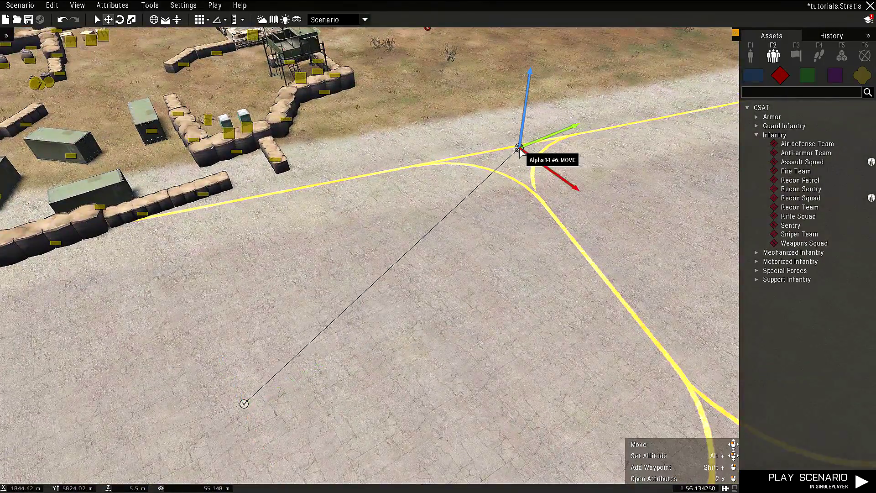
- Add a CYCLE waypoint near the patrol's starting position to close its route around the base, and deselect the route
key(w)
key(d)
key(a)
click(841, 55)
click(819, 55)
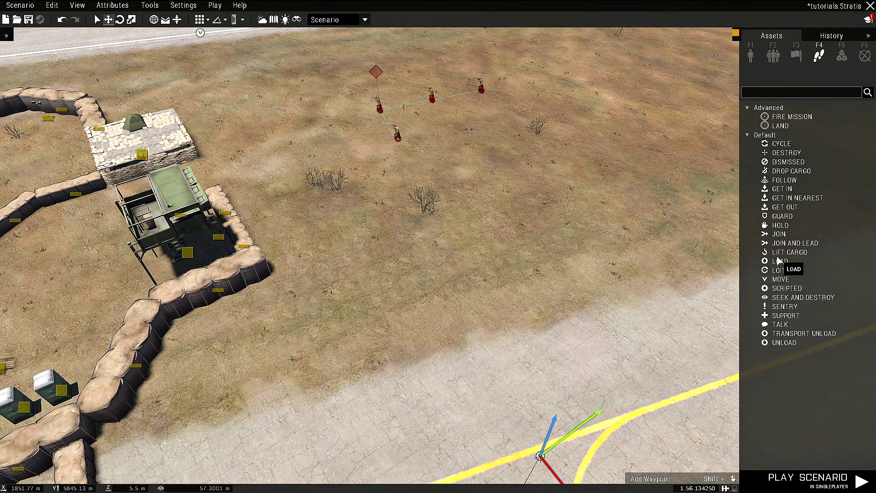
click(775, 145)
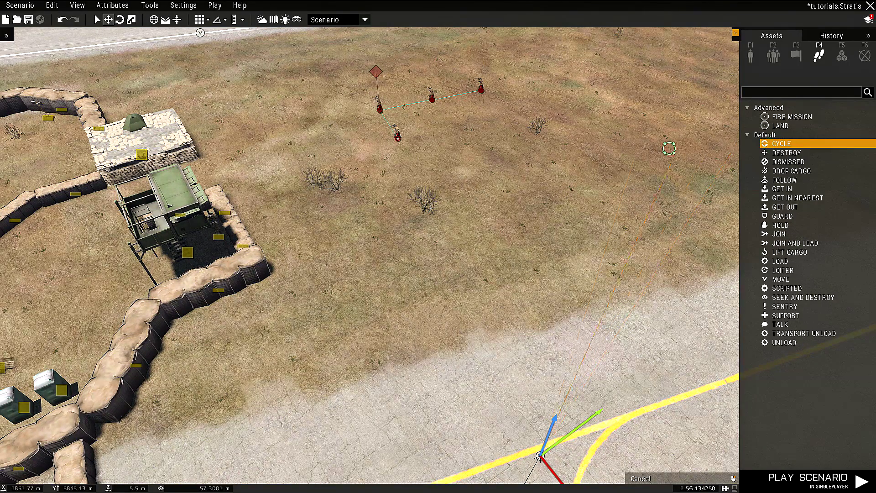
click(457, 159)
click(598, 206)
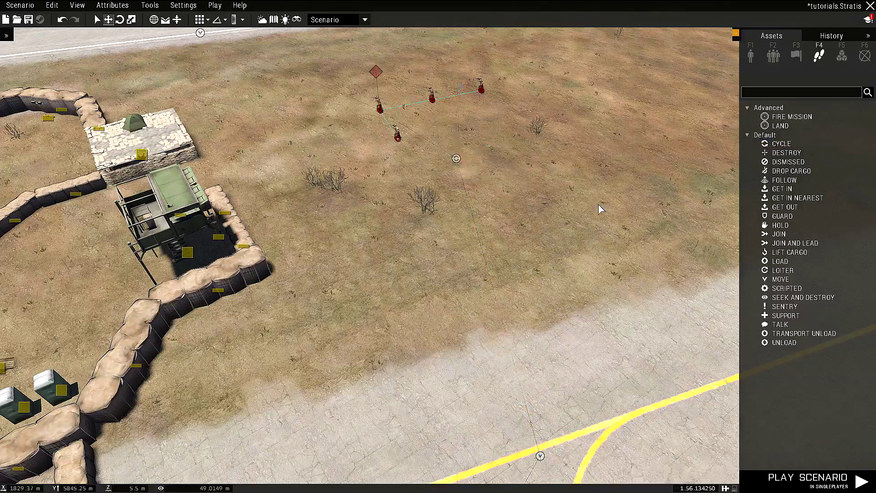
- Move the patrol's CYCLE waypoint across the grass to sit beside the recon patrol group
key(w)
right_drag(605, 237, 439, 221)
key(d)
key(s)
drag(468, 324, 534, 301)
key(d)
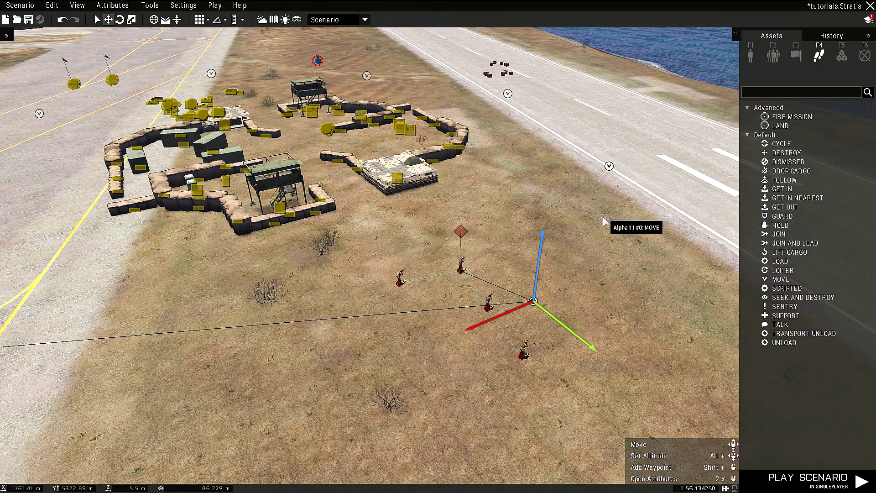
- Move the patrol's first MOVE waypoint from the runway edge onto the grass next to the CYCLE waypoint
click(609, 167)
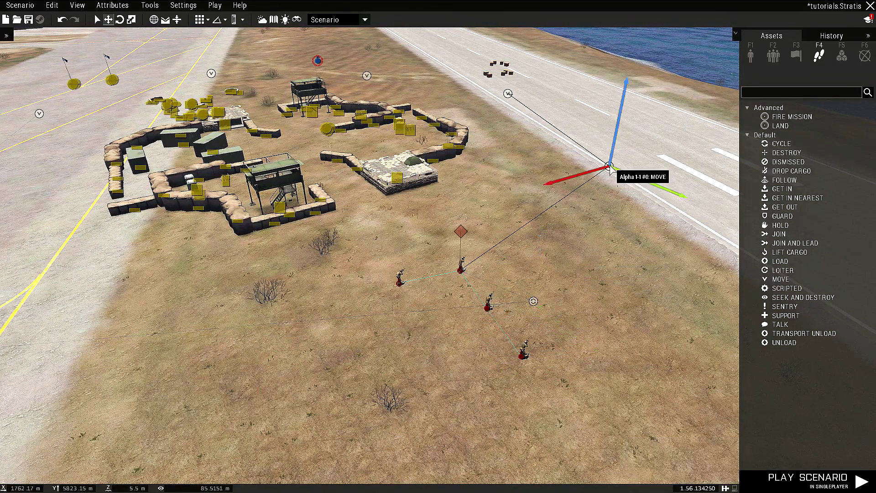
double_click(609, 166)
click(507, 433)
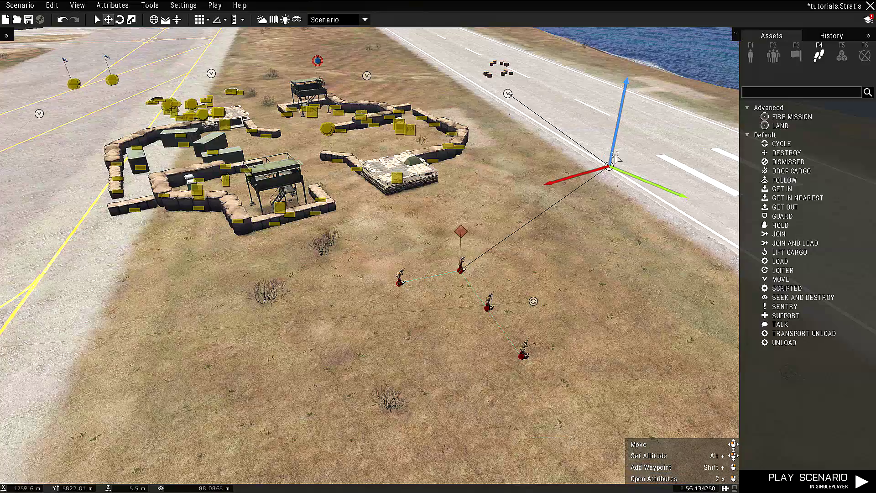
drag(609, 166, 582, 284)
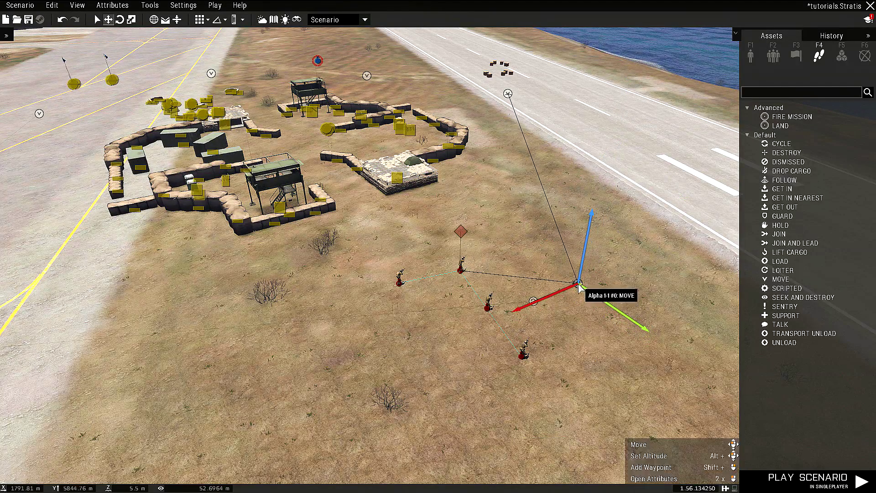
- Move the recon patrol group farther from the base, behind its first waypoint, and deselect it
drag(456, 238, 621, 331)
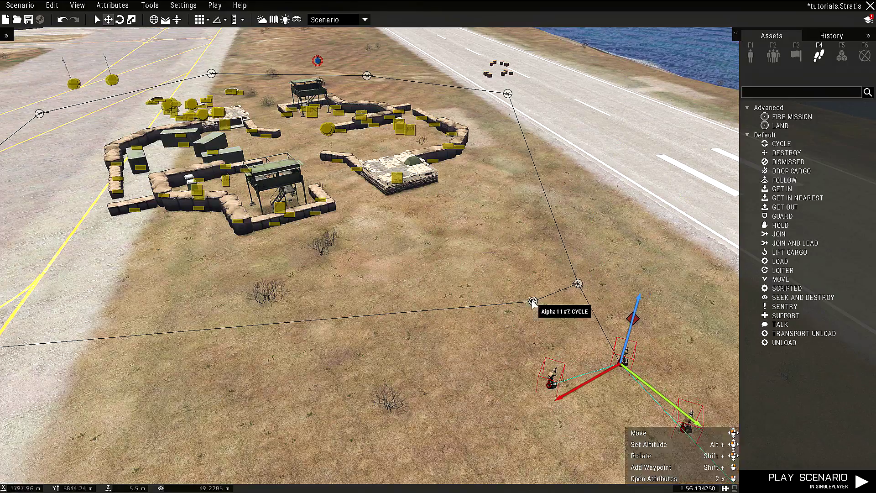
click(607, 208)
right_drag(478, 351, 426, 338)
key(d)
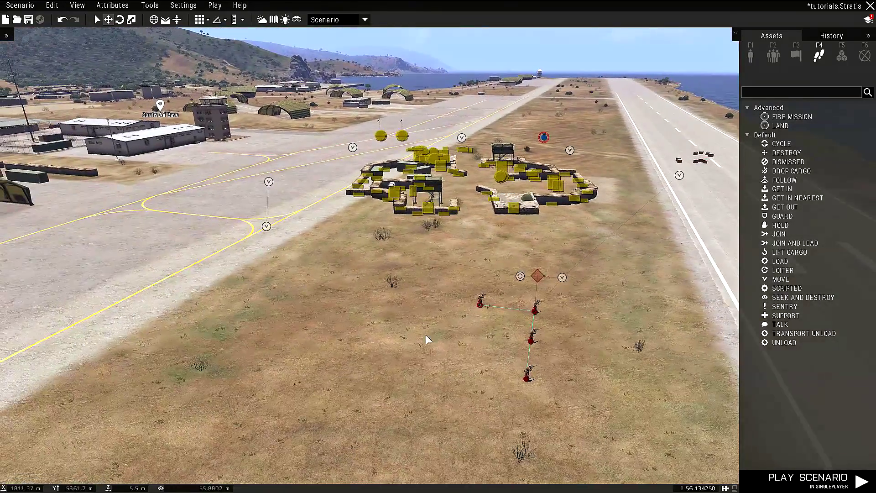
key(q)
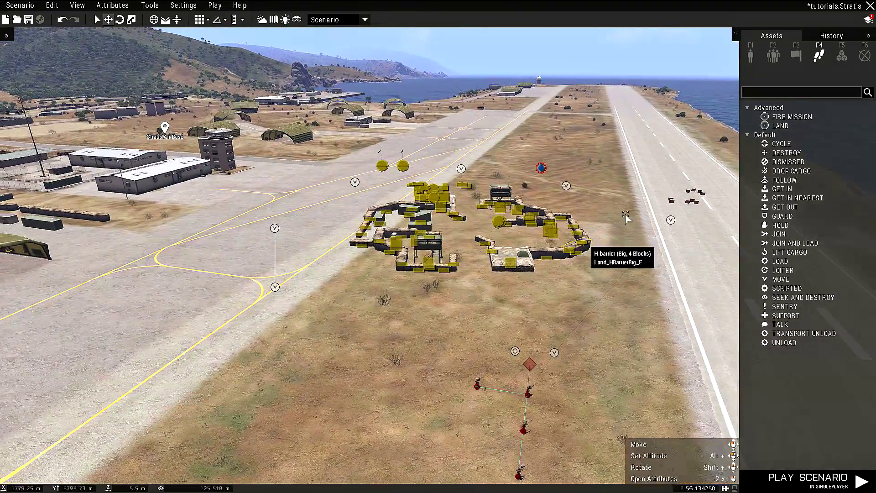
- Launch CompoT for project_0 and switch the build cursor to empty hands beside the recon patrol
click(736, 34)
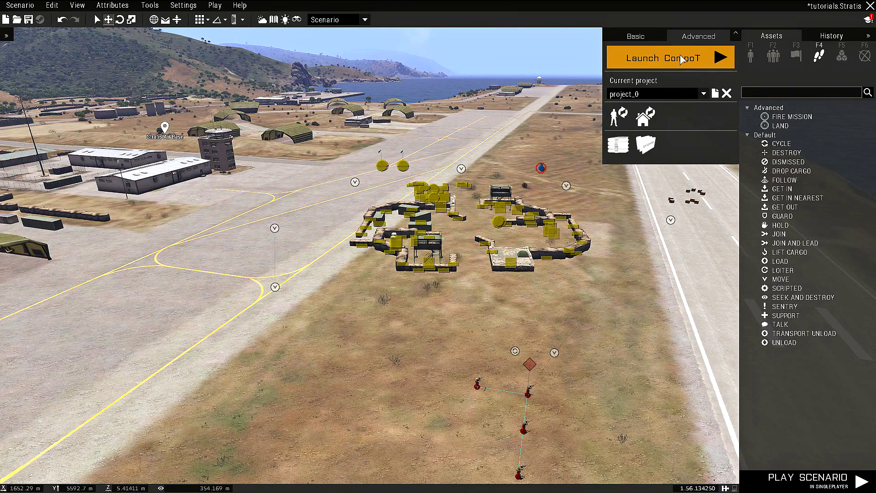
click(681, 58)
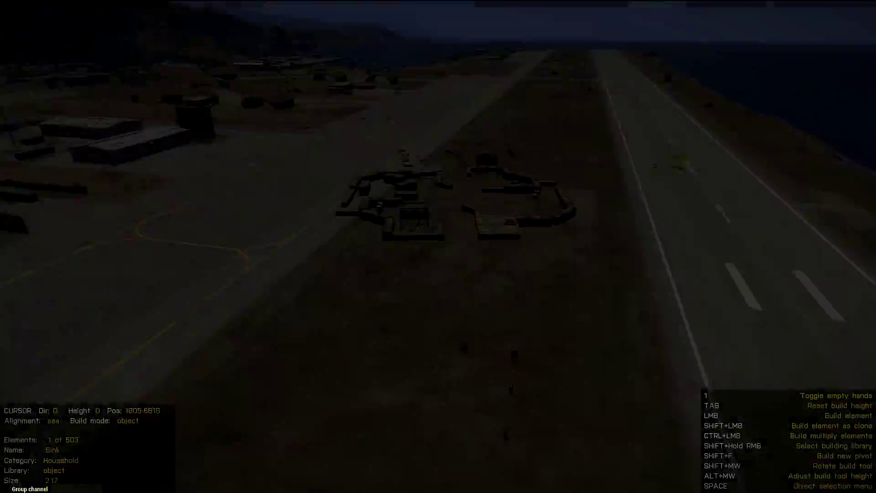
key(z)
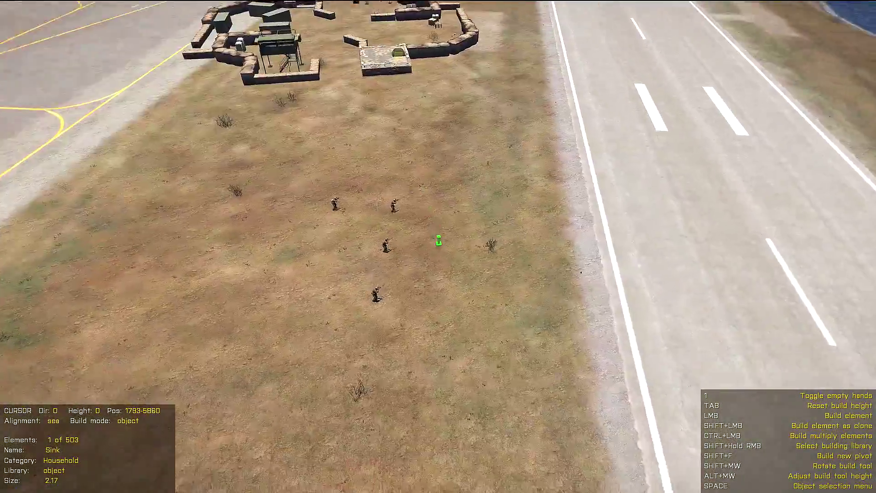
key(w)
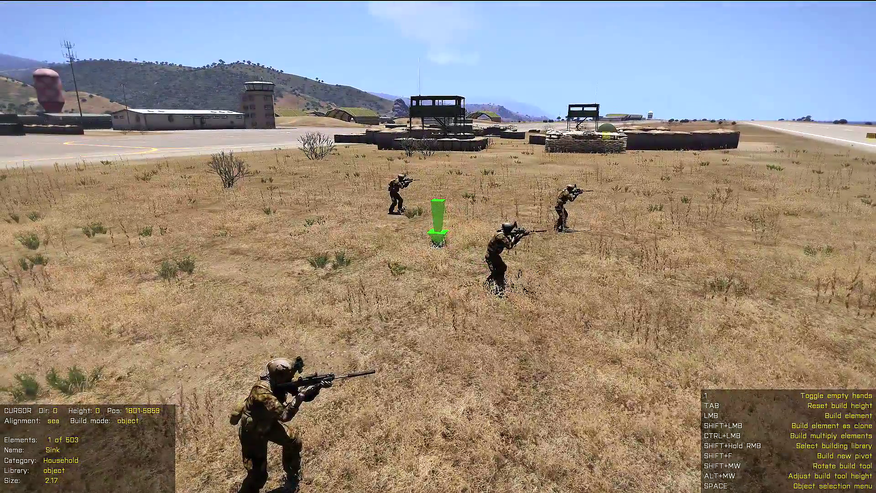
key(1)
scroll(438, 246, down, 5)
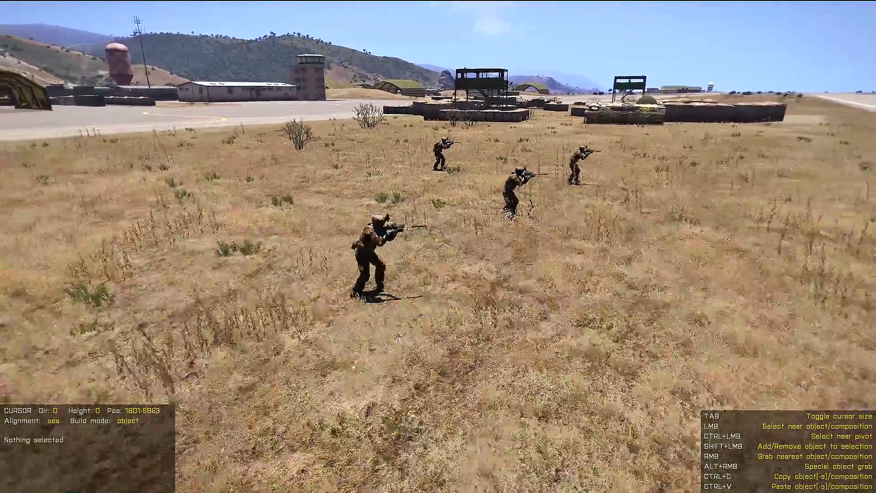
- Turn on units simulation in the composition editor's General options and close the options
key(o)
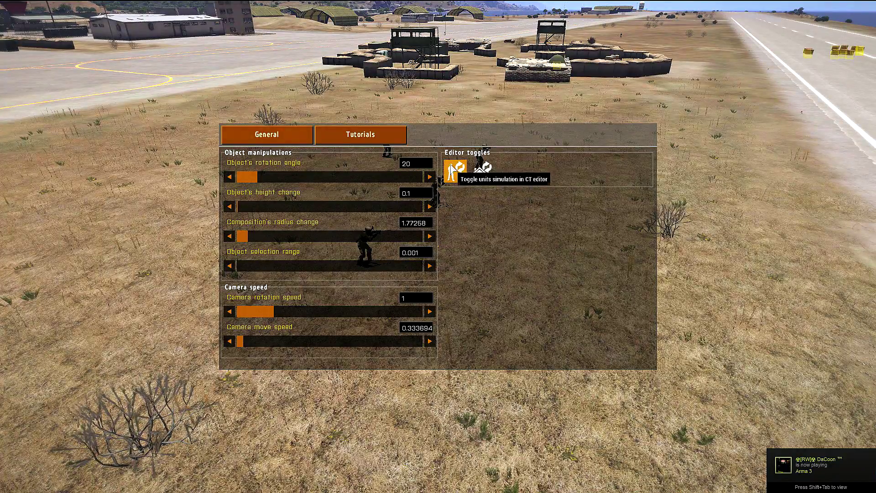
click(455, 171)
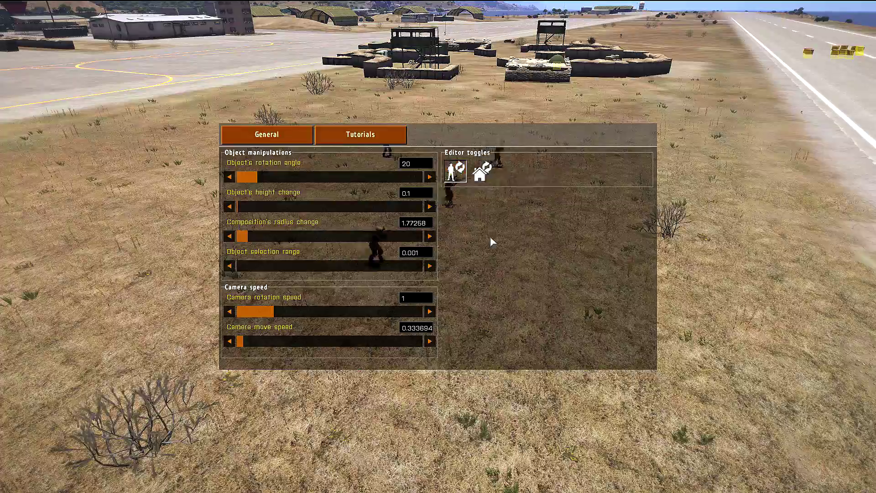
key(Escape)
- Follow the recon patrol with the camera as it walks from the grass onto the runway
key(w)
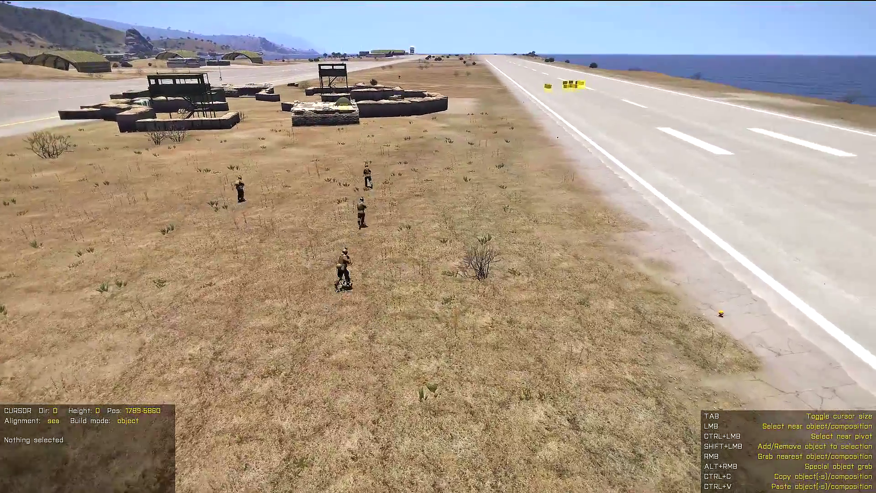
key(a)
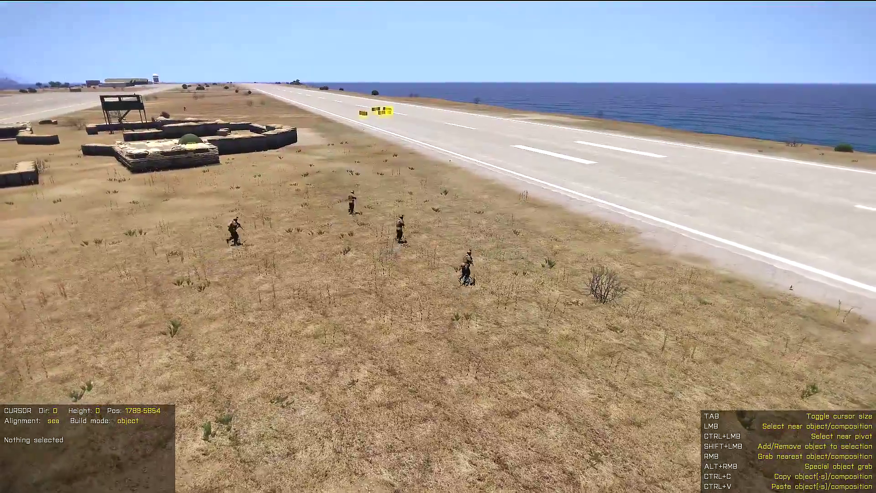
key(w)
key(w)
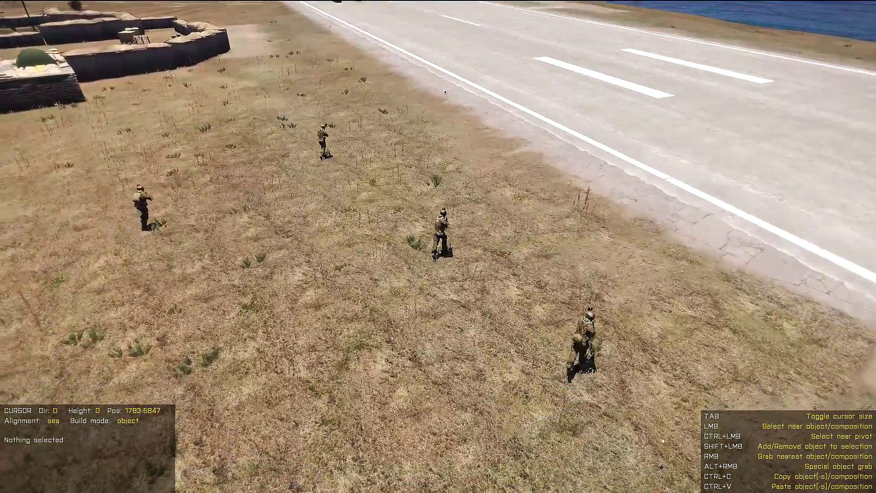
key(d)
key(d)
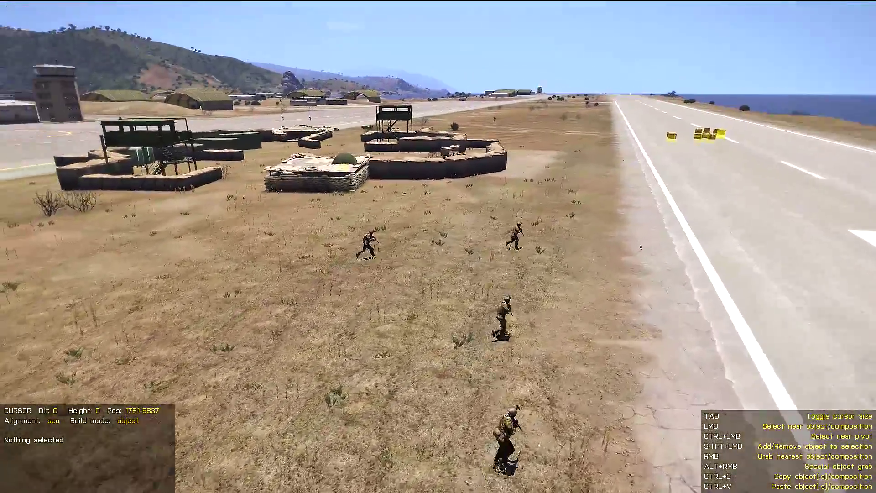
key(d)
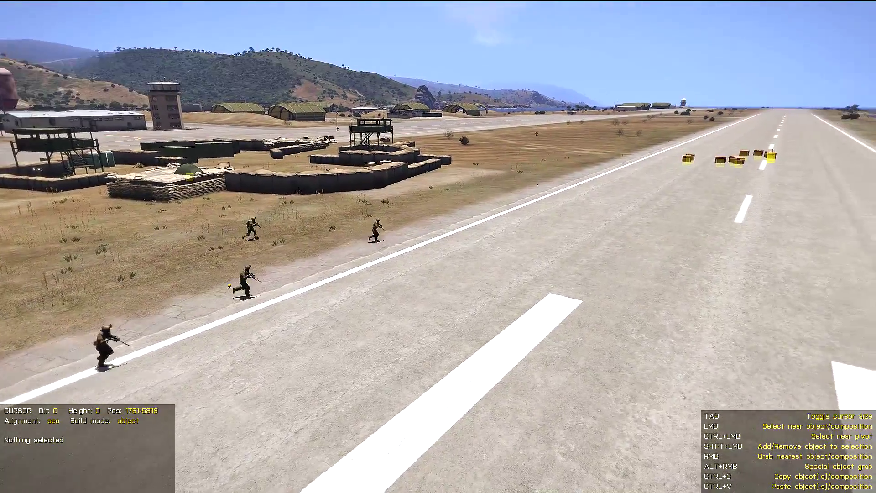
key(w)
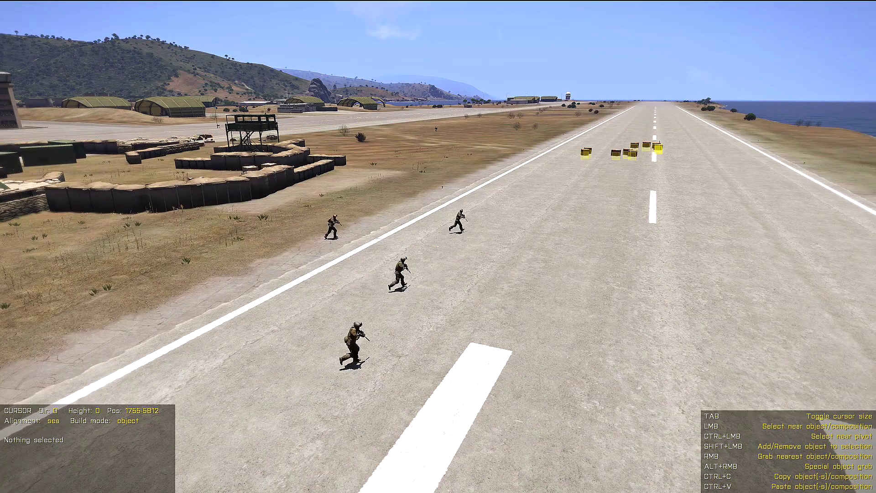
- Pause the game, run setAccTime 5 in the debug console, and resume the simulation
key(Escape)
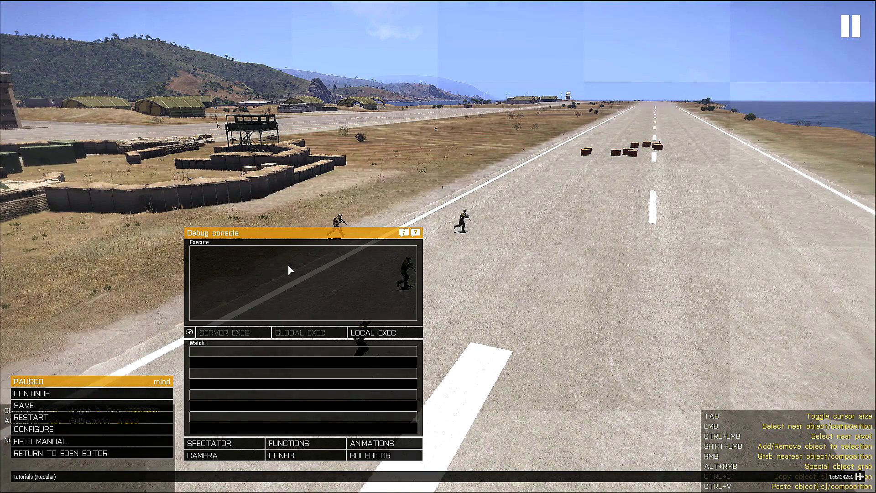
text(set)
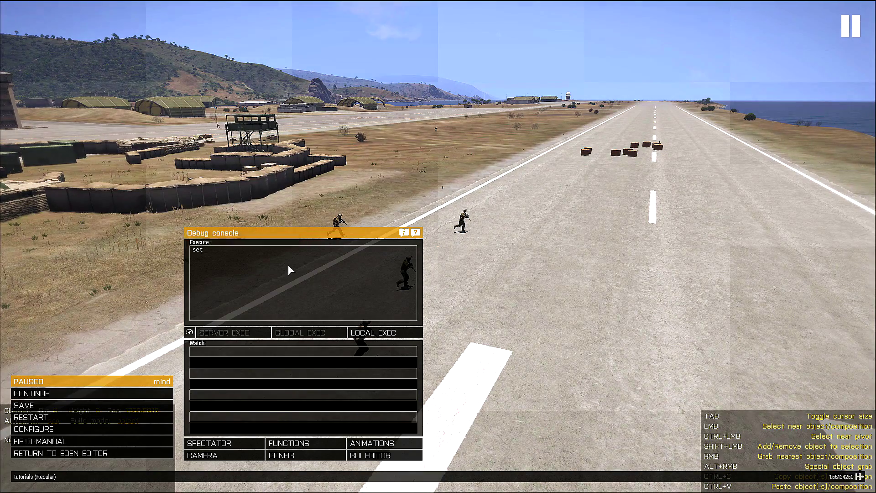
text(Accte)
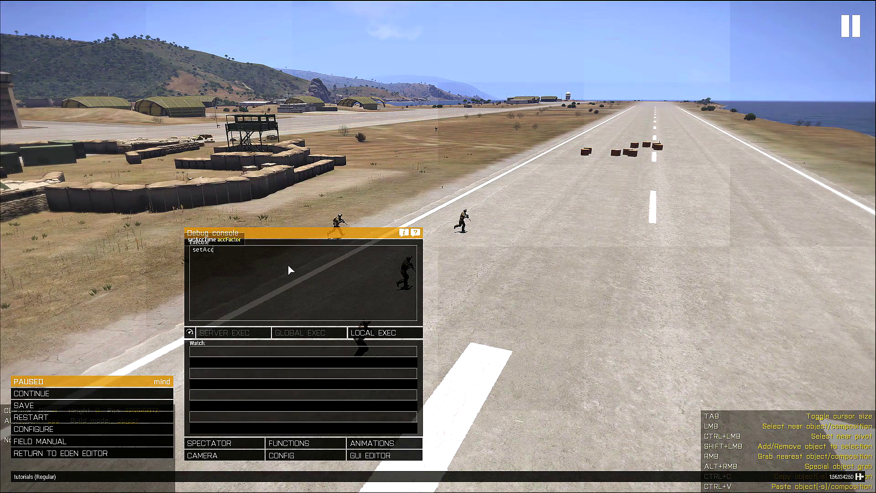
key(BackSpace)
key(BackSpace)
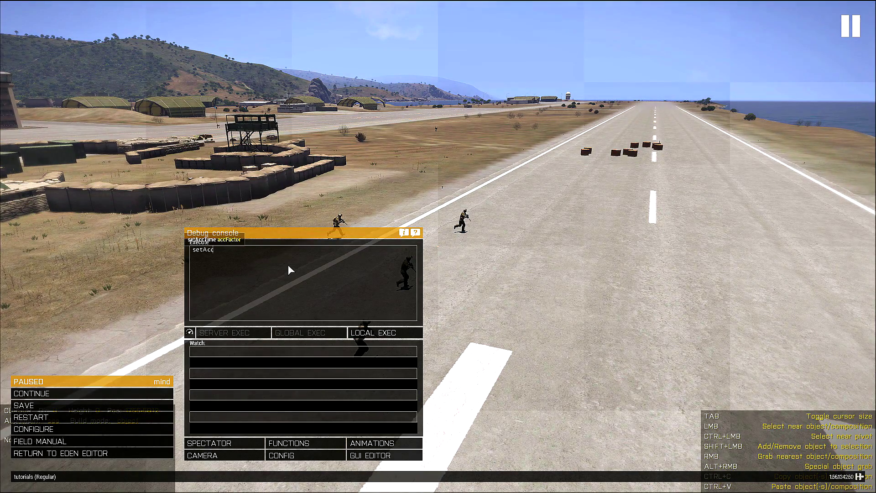
text(time 5)
key(Return)
key(Escape)
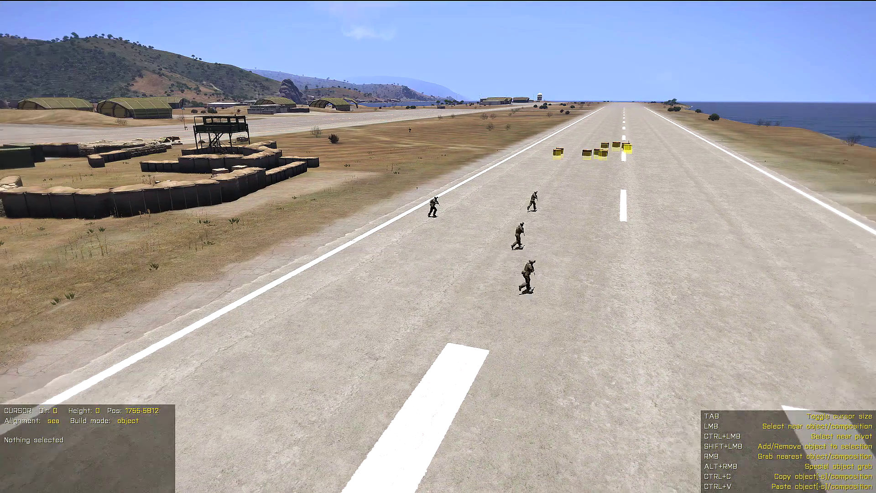
- Follow the patrol from the runway around the fortified base to examine its cycling route
key(w)
key(w)
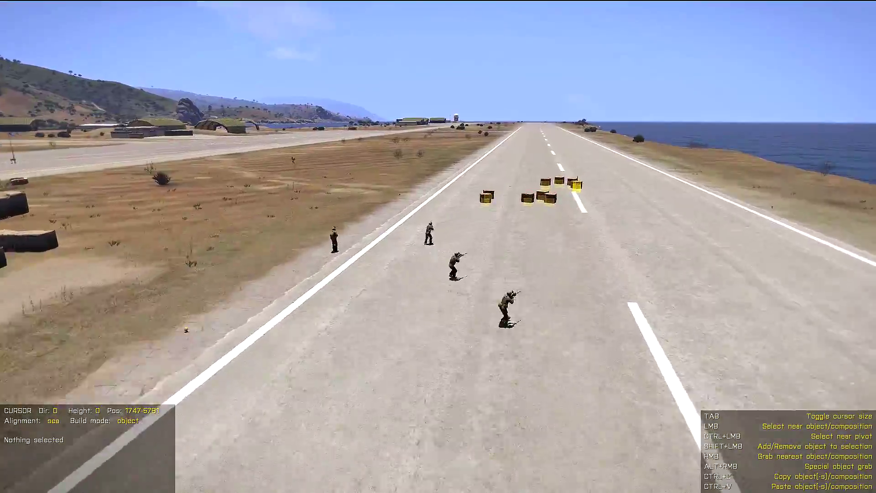
key(w)
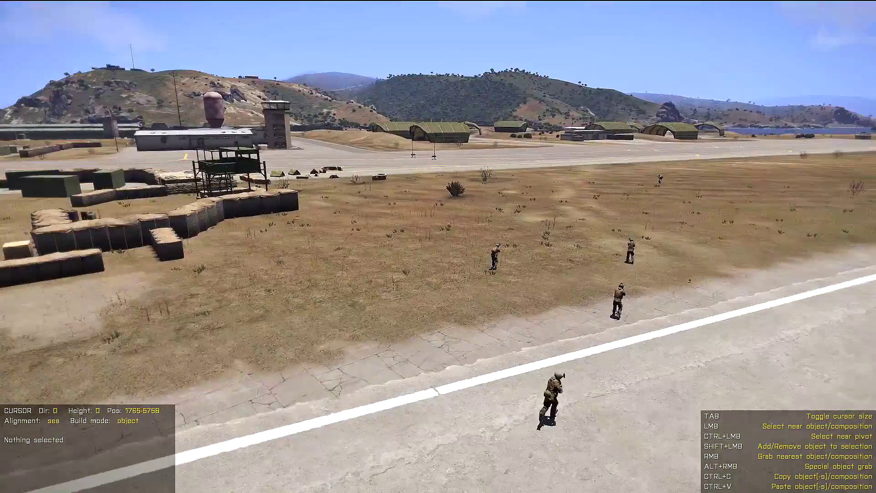
key(w)
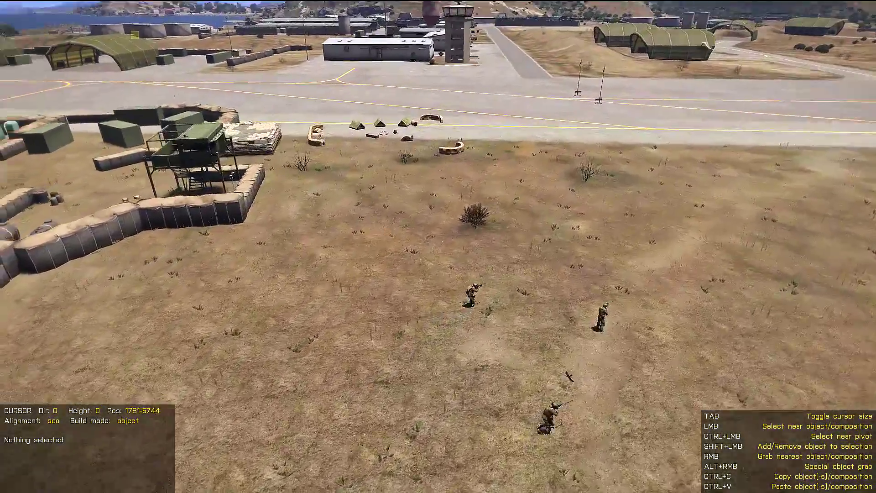
key(w)
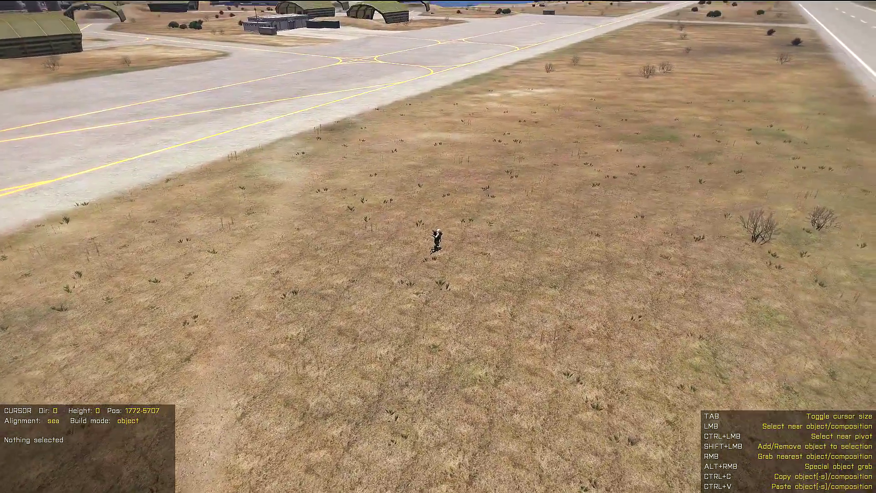
key(d)
key(w)
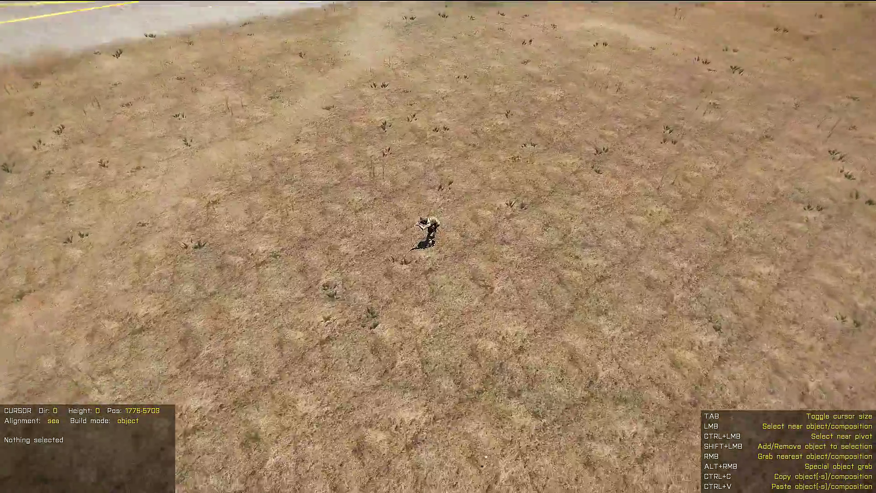
key(s)
key(d)
key(w)
key(w)
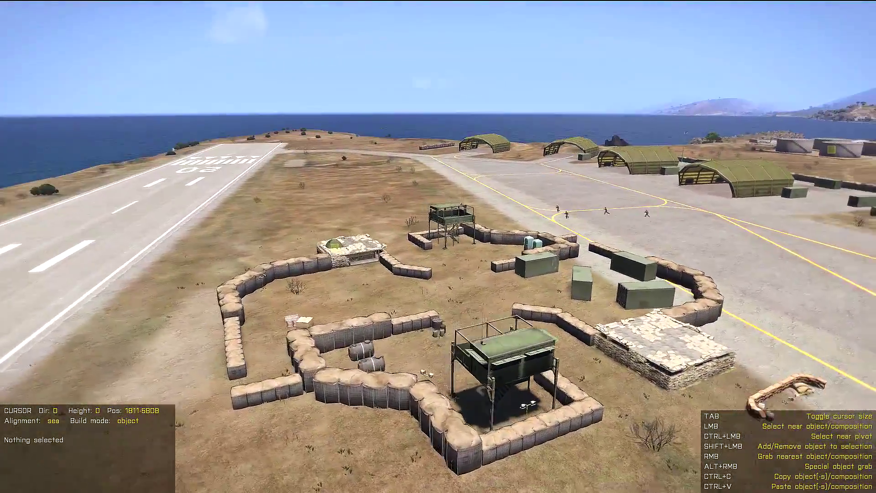
- Examine the objects simulation toggle in the editor options near the brick stacks on the runway
key(a)
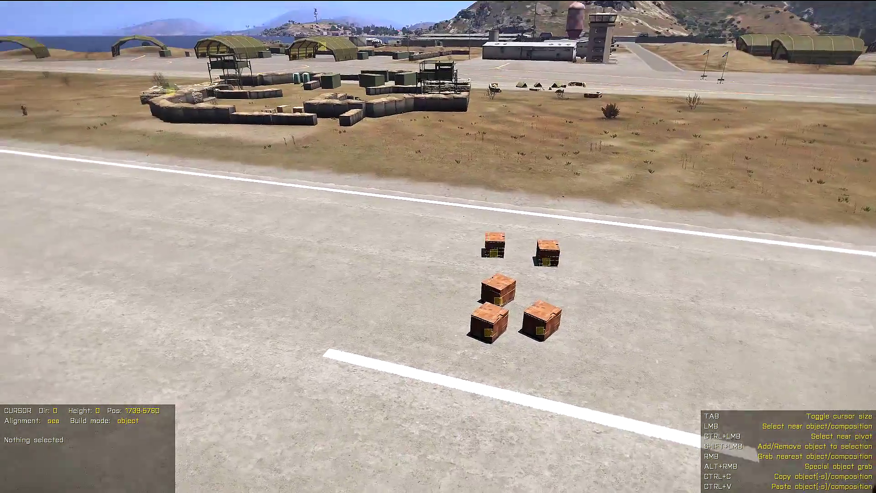
key(Escape)
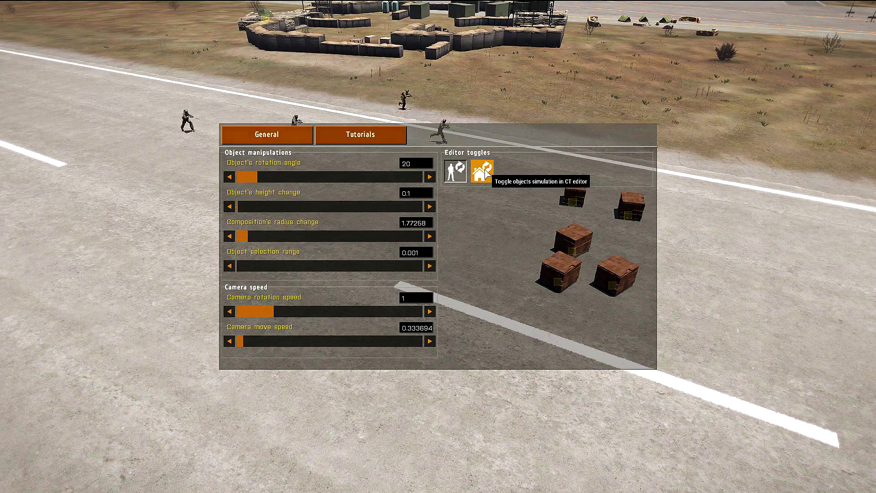
key(Escape)
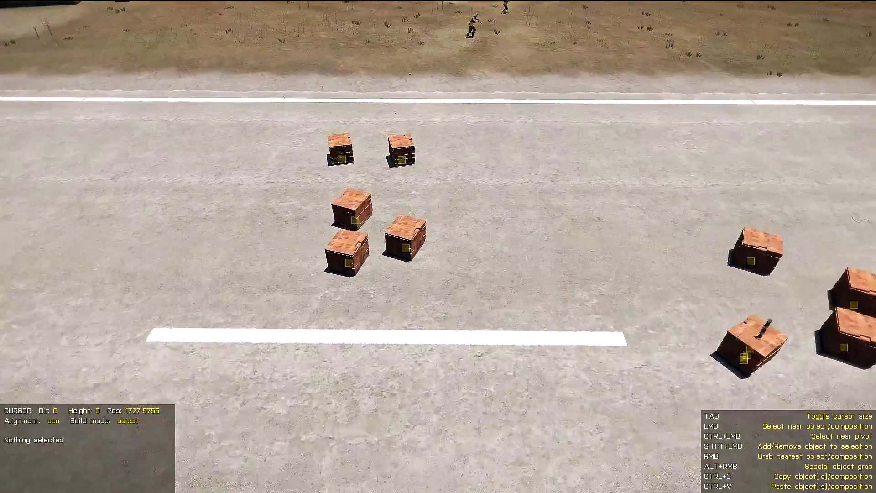
- Select the nearest full brick stack in the five-stack group, reposition it on the runway beside the others, and clear the selection
key(w)
click(423, 262)
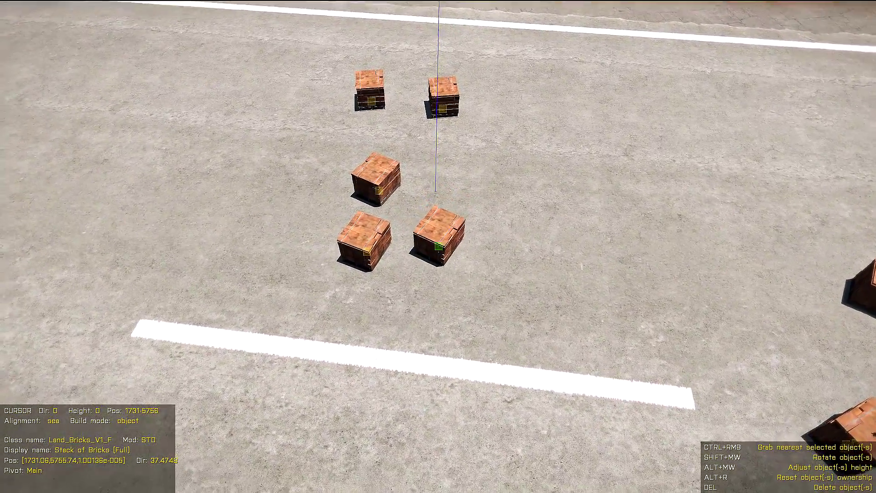
ctrl+right_drag(439, 246, 439, 247)
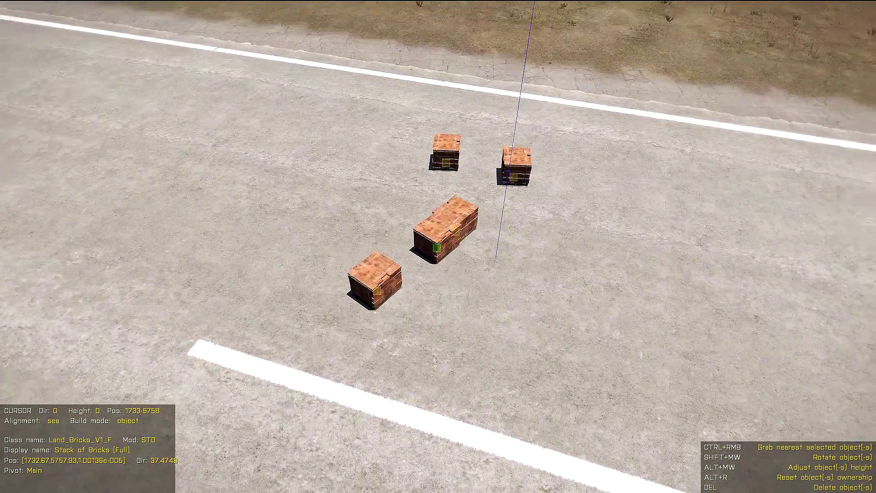
ctrl+right_drag(438, 246, 438, 247)
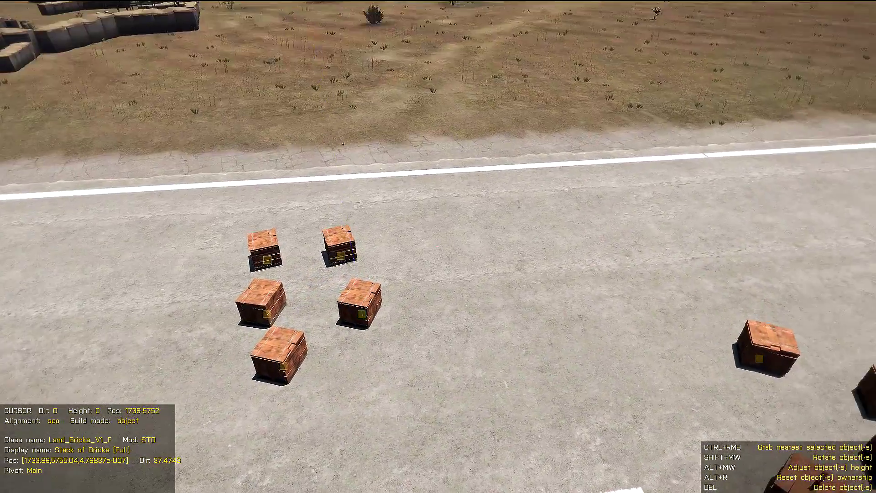
click(438, 246)
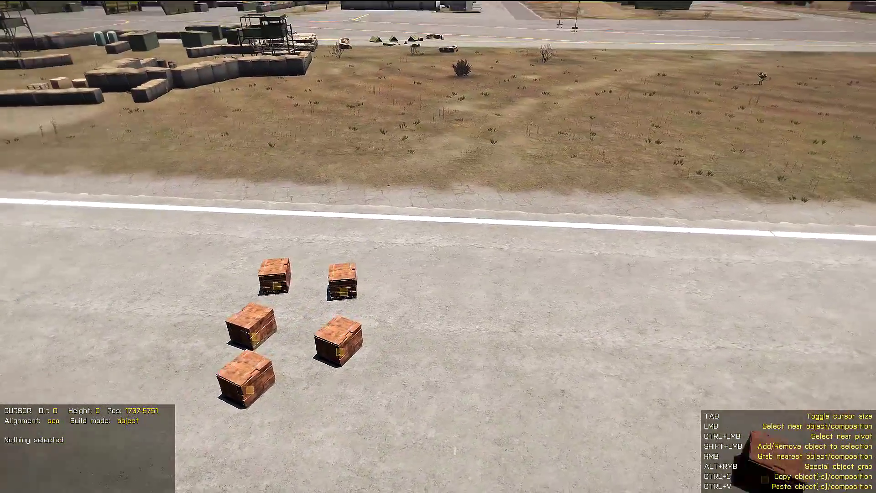
- Choose Stack of Bricks (Part, v3) from the object library and build several of them on the runway between the existing groups
key(a)
key(s)
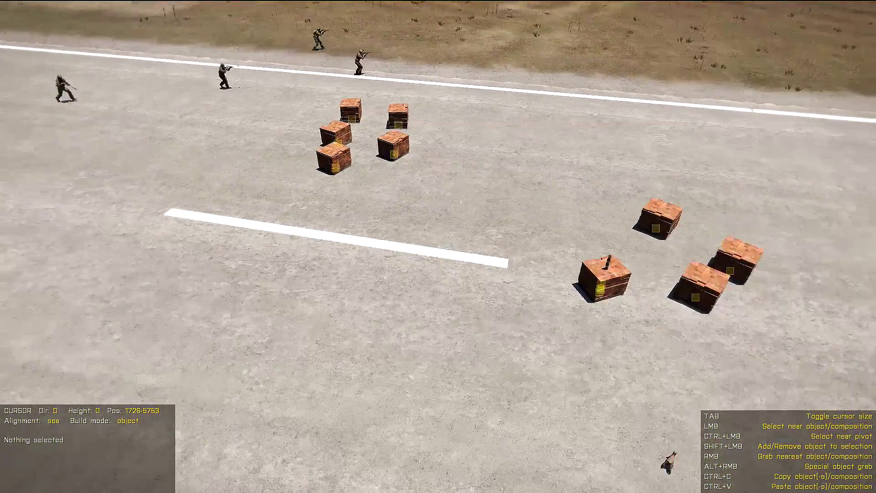
key(1)
key(space)
scroll(366, 330, down, 2)
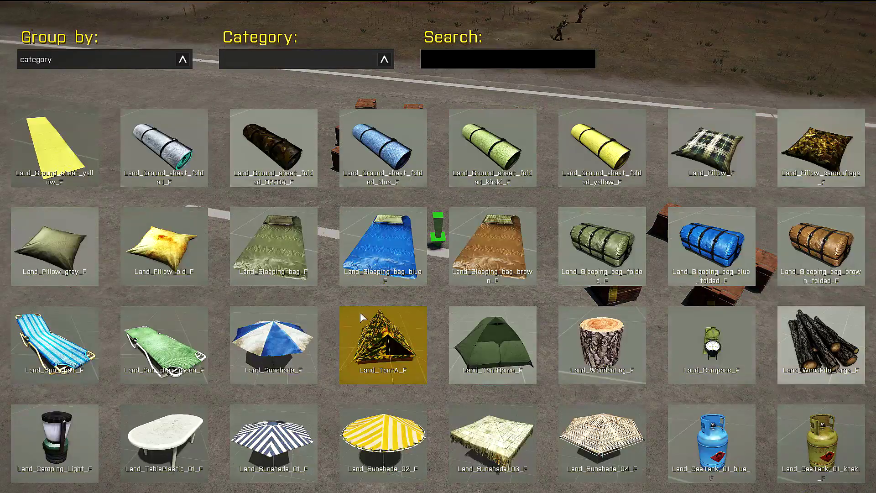
scroll(385, 336, down, 3)
click(137, 354)
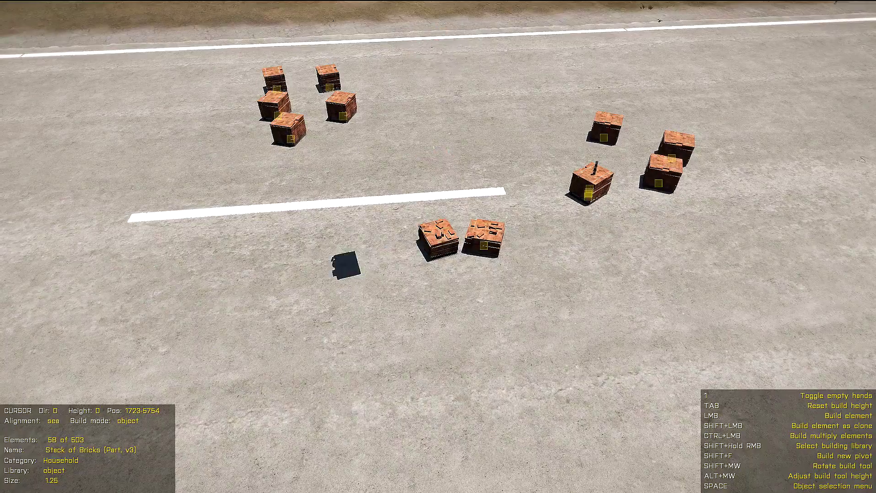
click(438, 247)
click(439, 246)
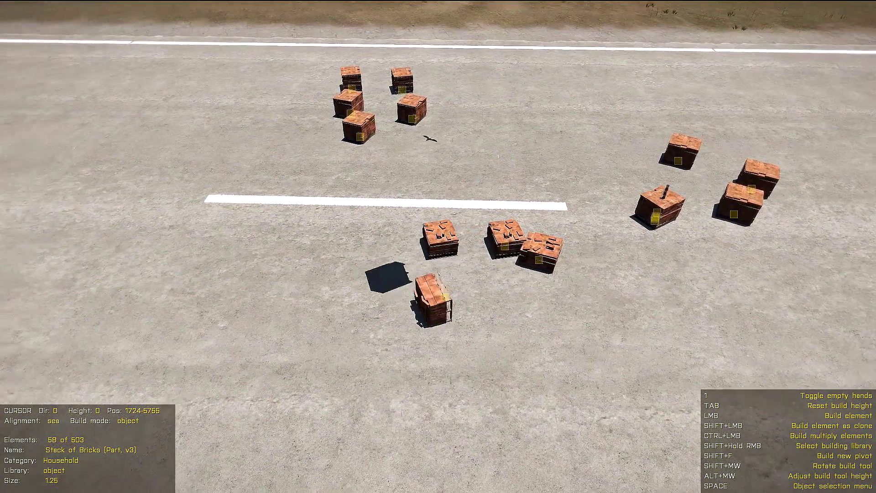
- Edit the setAcctime value in the debug console, resume the game, and build more Stack of Bricks (Part, v3) objects across the runway
key(Escape)
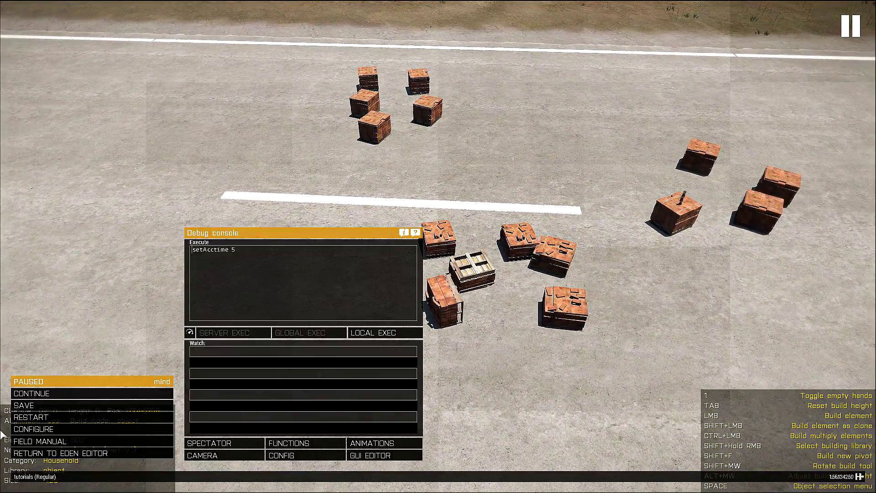
double_click(232, 250)
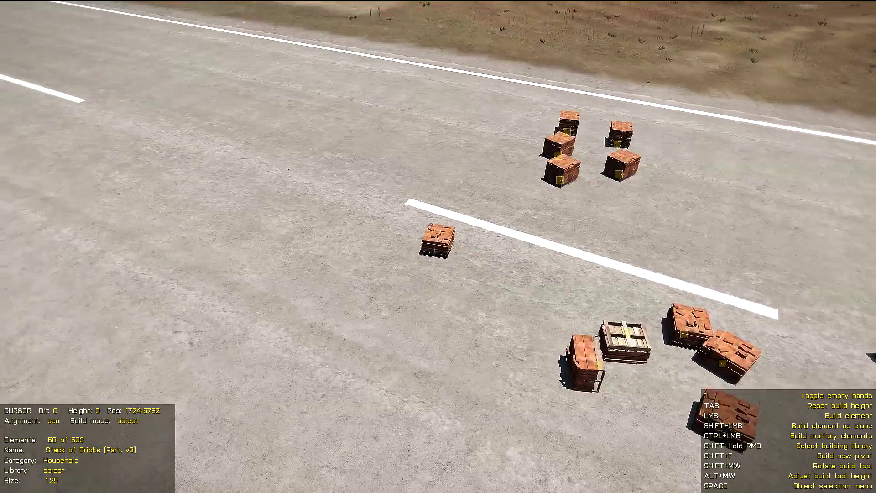
click(438, 246)
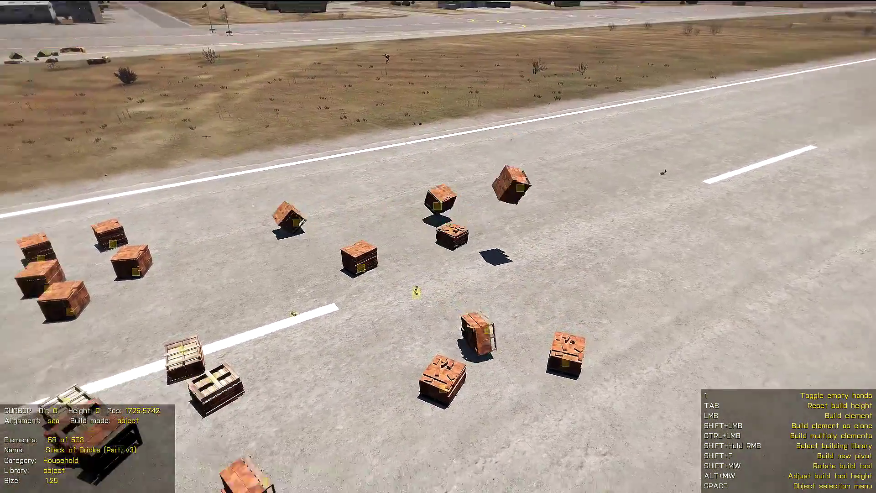
key(d)
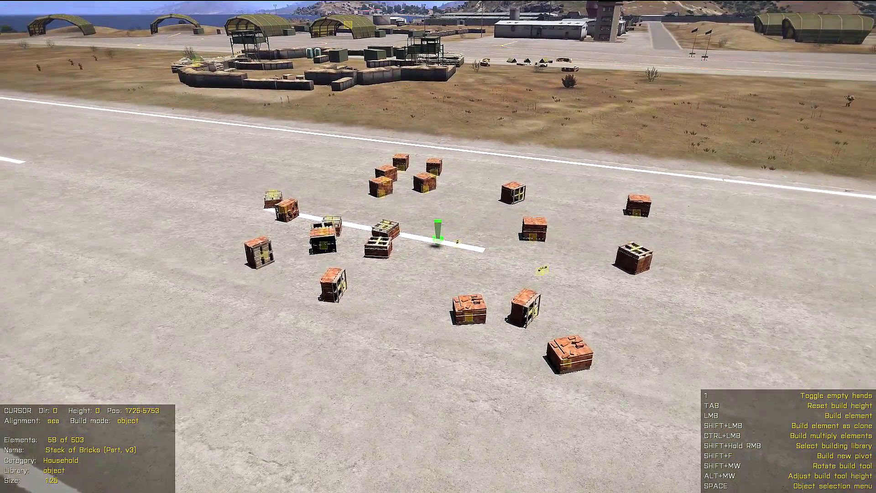
- Examine the units and objects simulation toggles in the editor options
key(Escape)
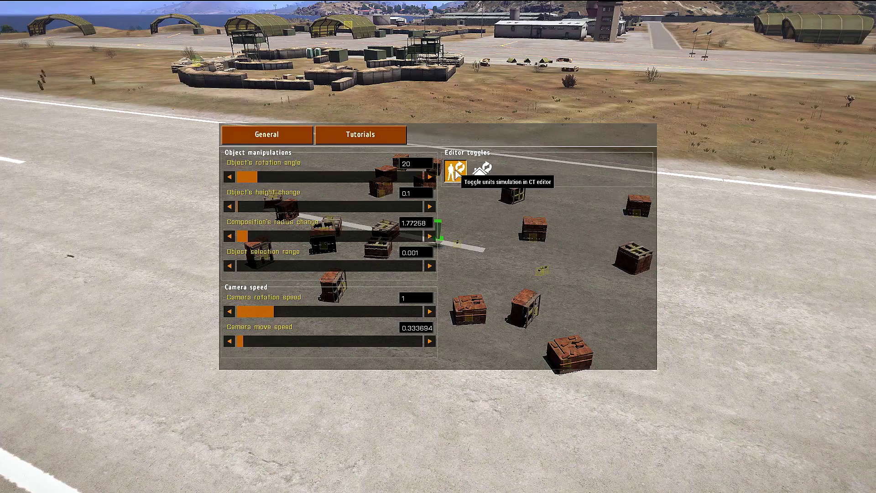
key(Escape)
key(space)
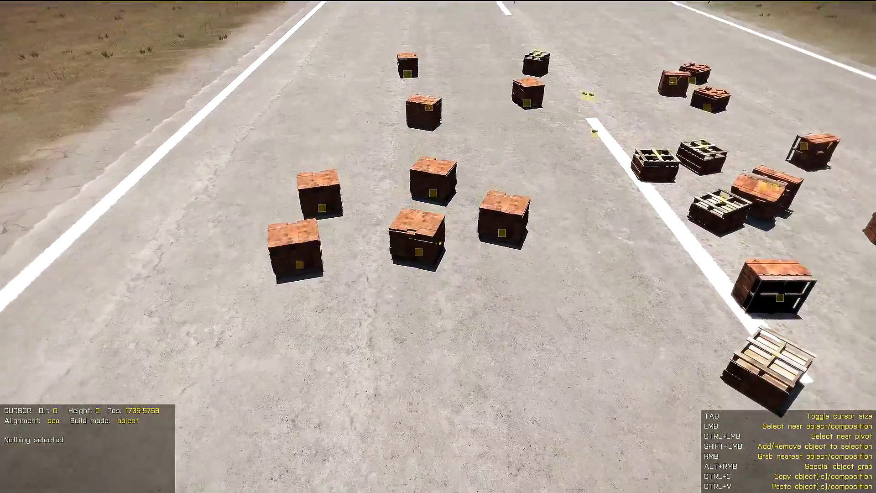
- Select a full brick stack on the runway and reposition it within its group
click(437, 246)
drag(438, 246, 437, 247)
key(s)
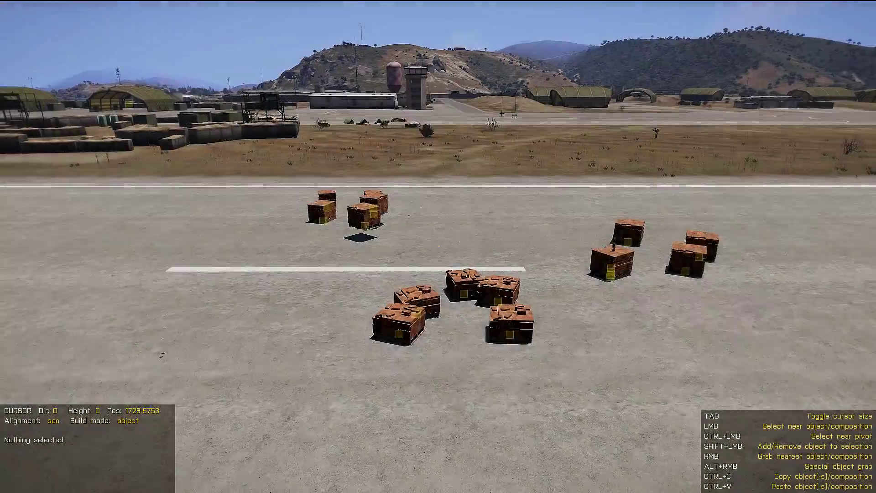
- Leave the composition editor and walk the soldier across the runway to the brick stacks
key(d)
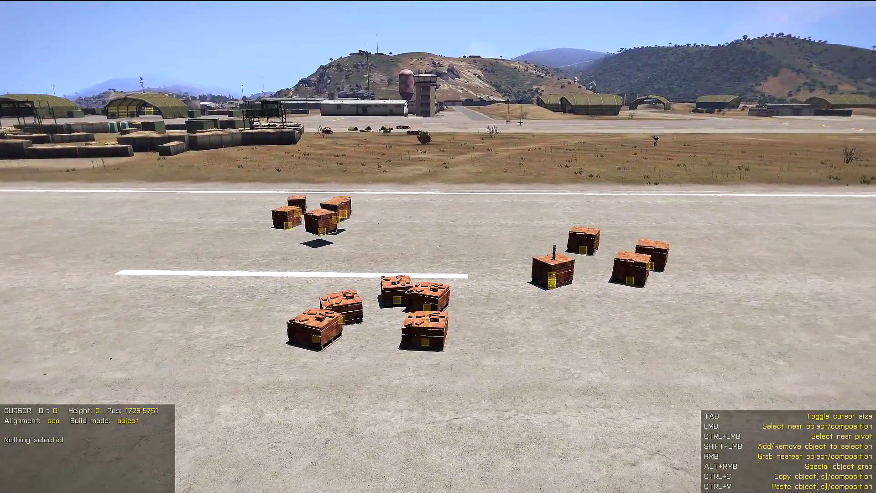
key(w)
key(w)
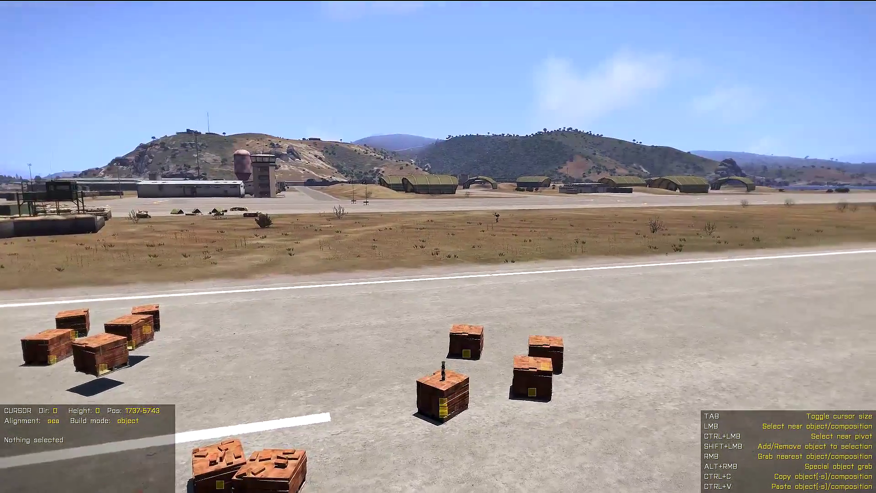
key(d)
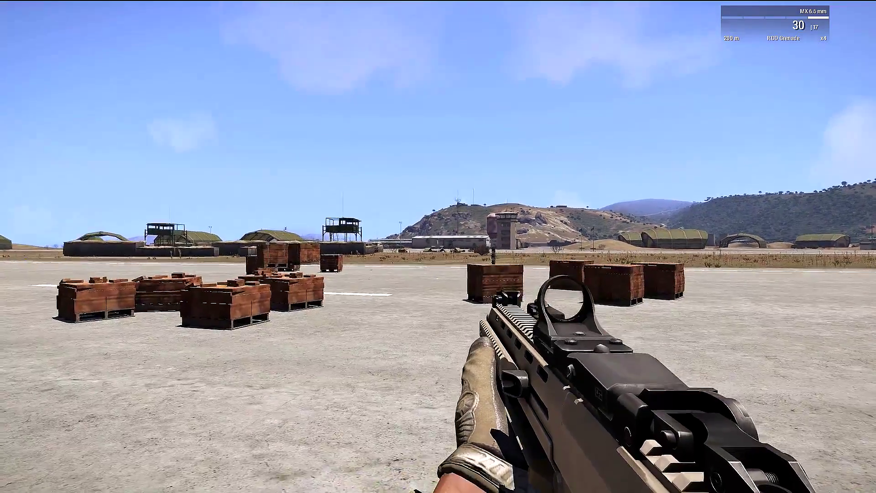
key(w)
key(w)
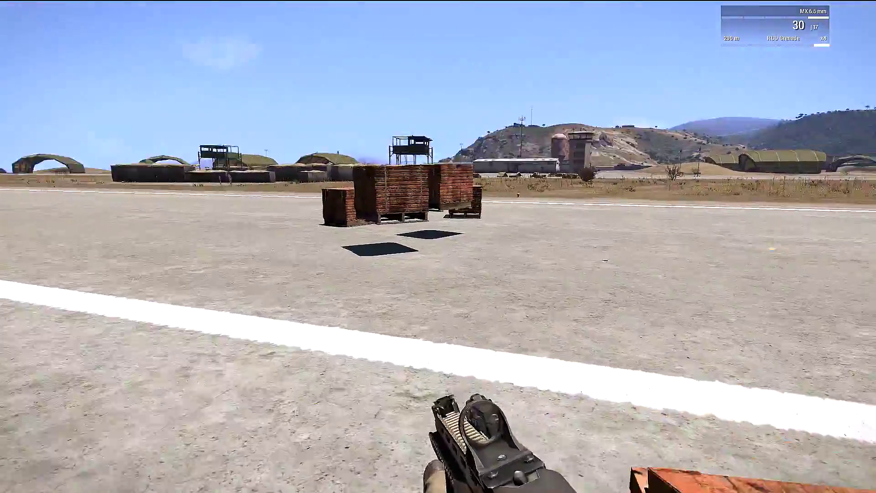
key(w)
right_click(438, 247)
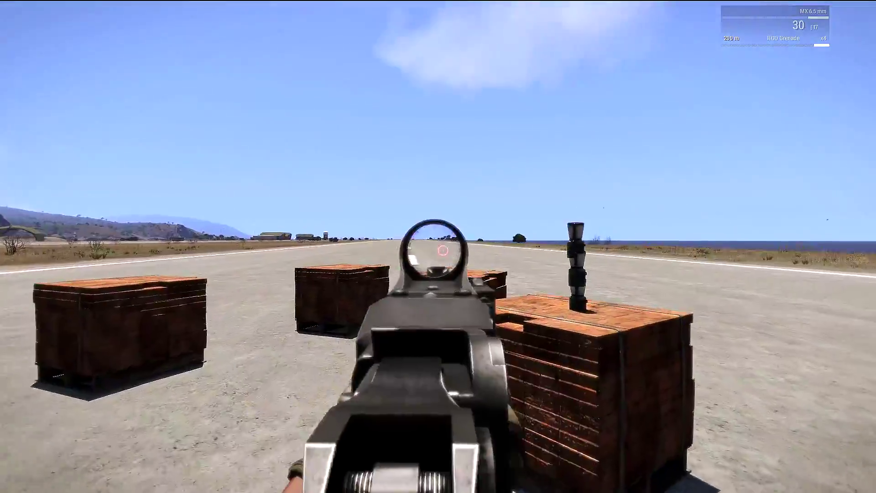
right_click(439, 246)
- Walk around the floating brick stacks to inspect them from ground level
key(w)
key(v)
key(w)
key(w)
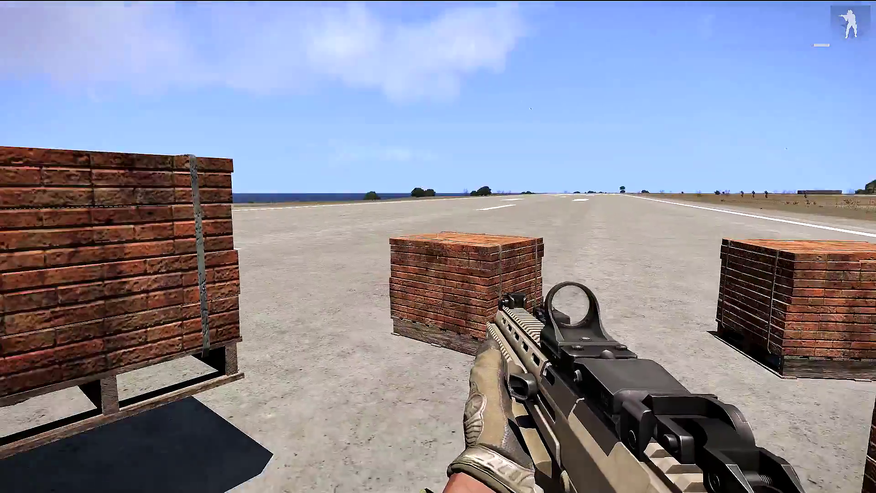
key(w)
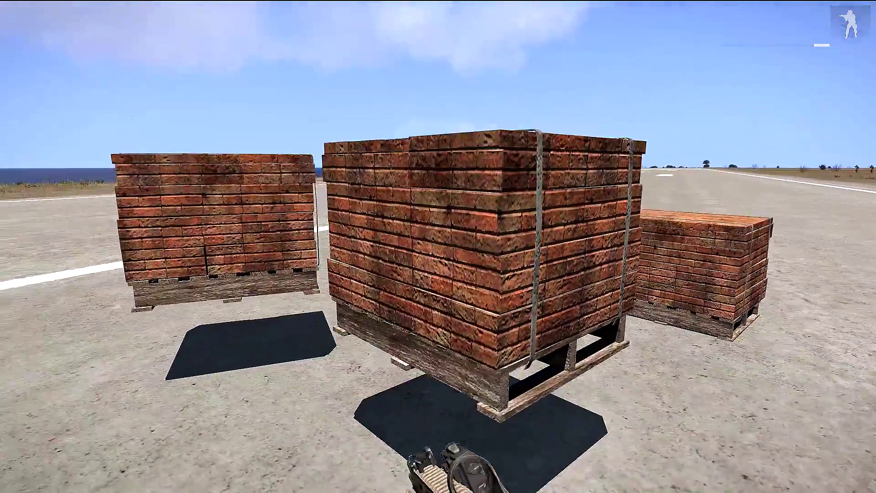
key(shift+w)
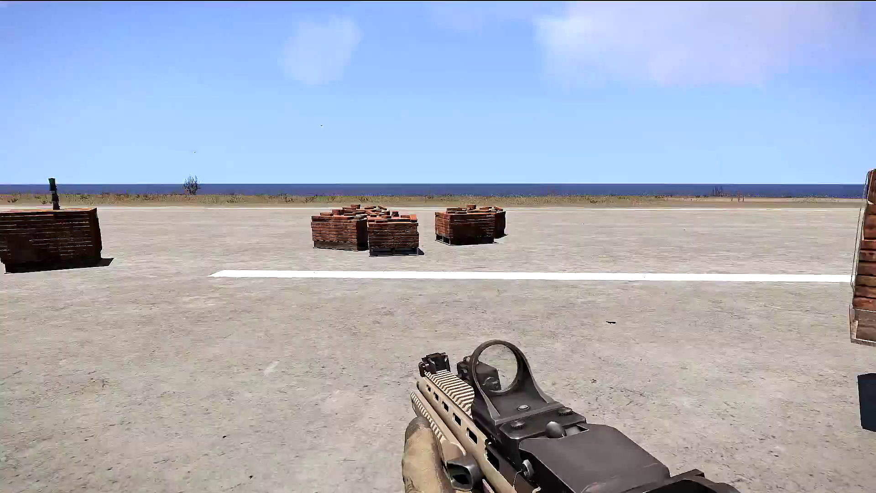
key(w)
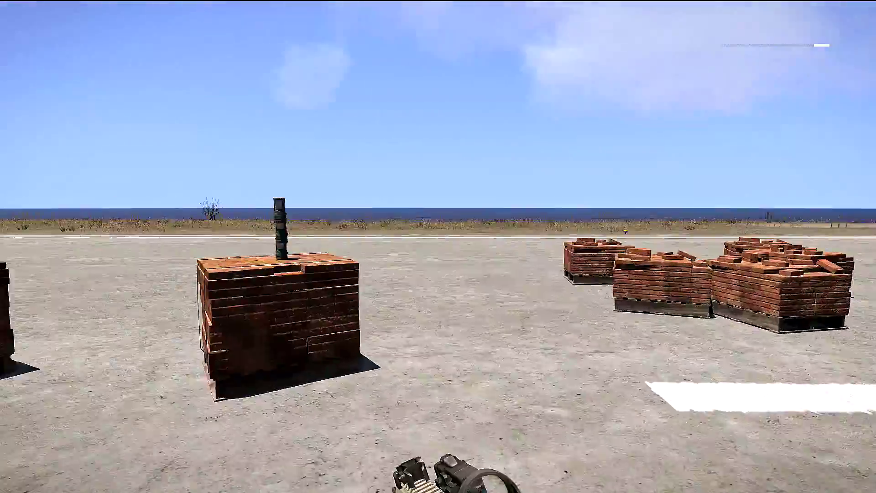
- Crouch behind the brick stack topped with piled objects and sidestep along it to inspect them
key(w)
key(x)
key(d)
key(d)
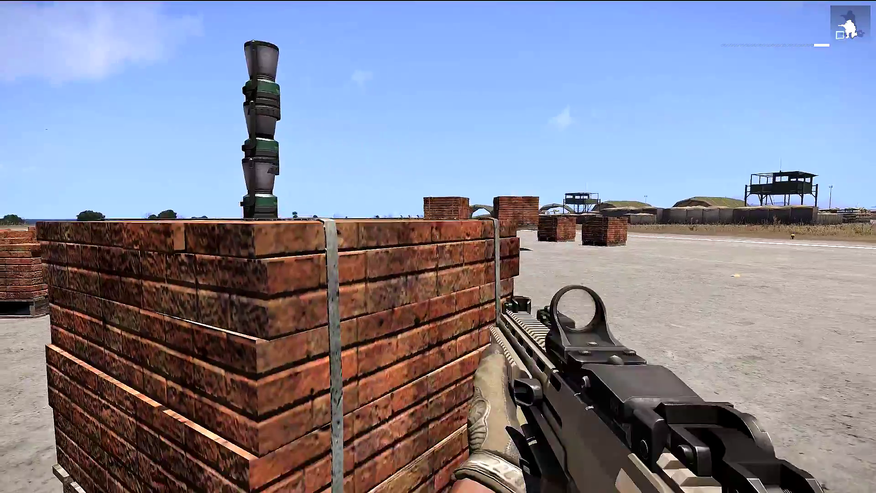
key(a)
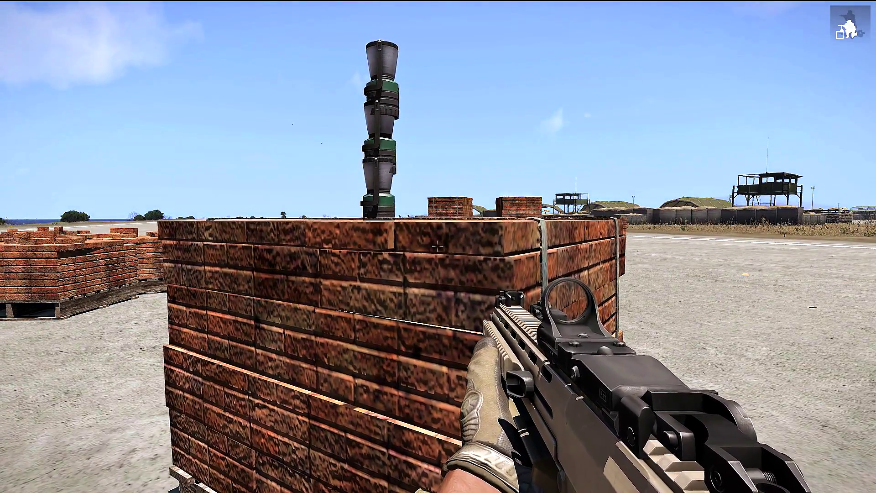
- Return to the composition editor, switch to empty hands, and toggle objects simulation in the editor options
key(c)
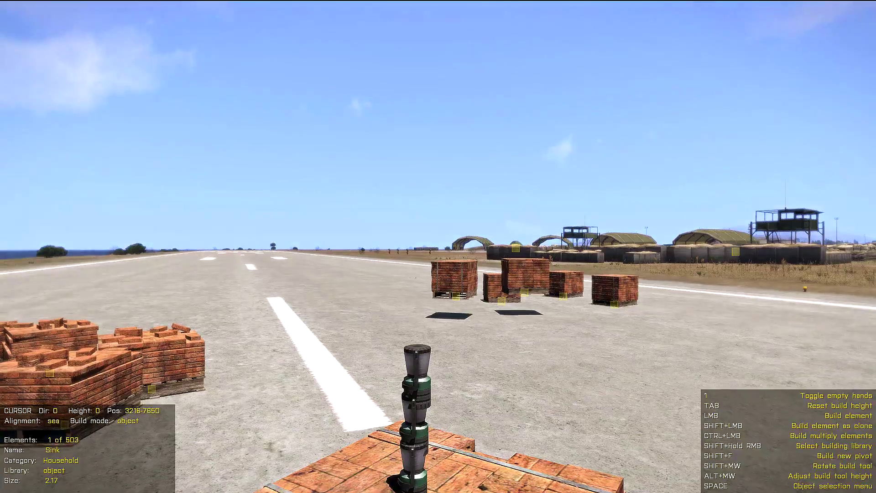
key(s)
key(q)
key(1)
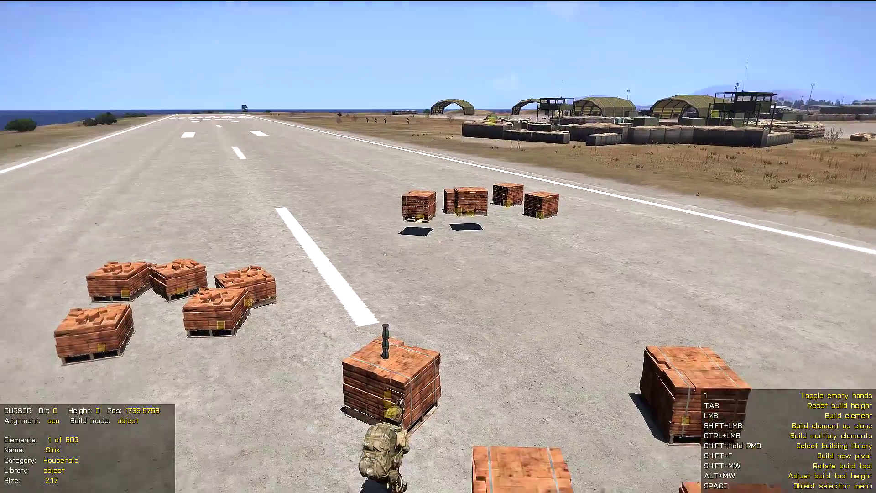
key(Escape)
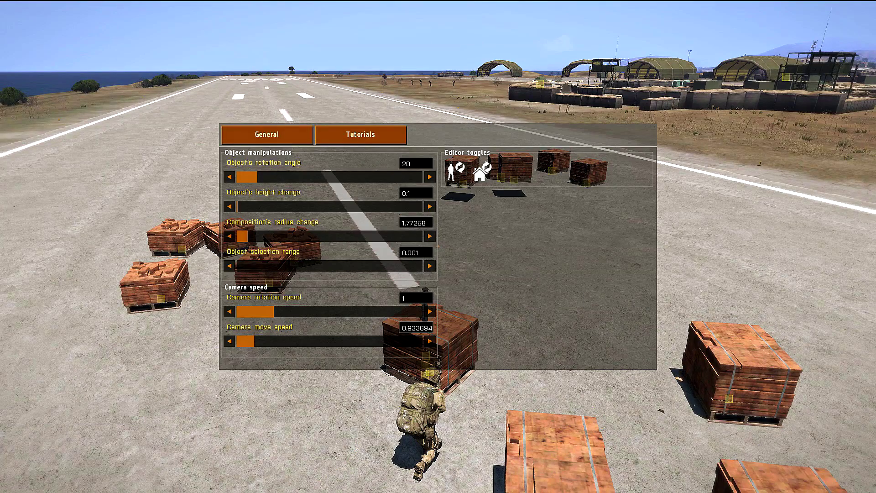
click(458, 172)
click(480, 171)
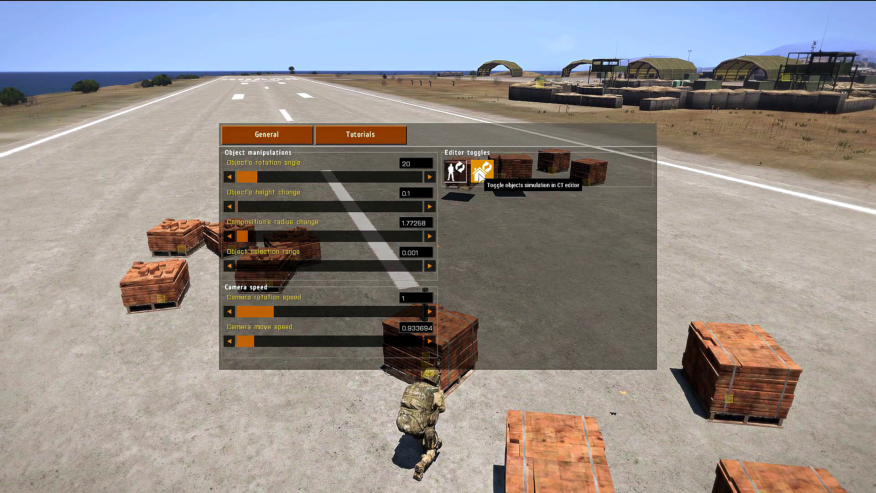
key(Escape)
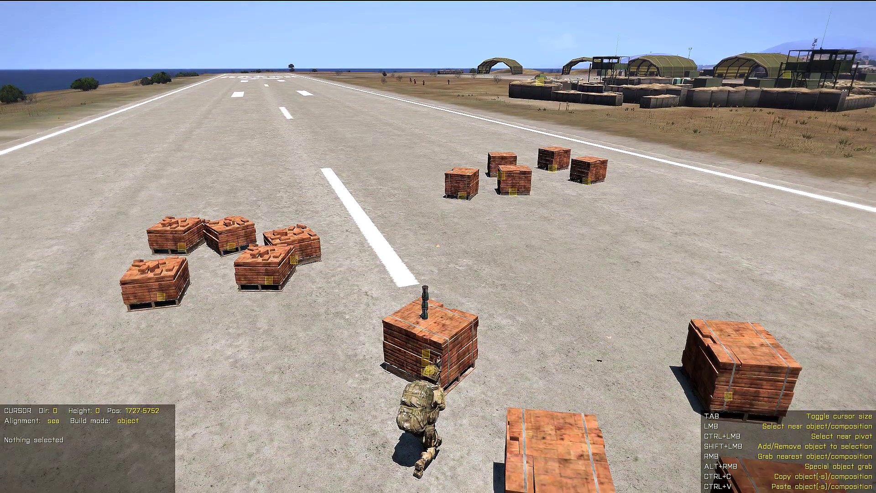
- Switch back to the soldier and walk past the topped brick stack to inspect the groups with objects simulation toggled
key(z)
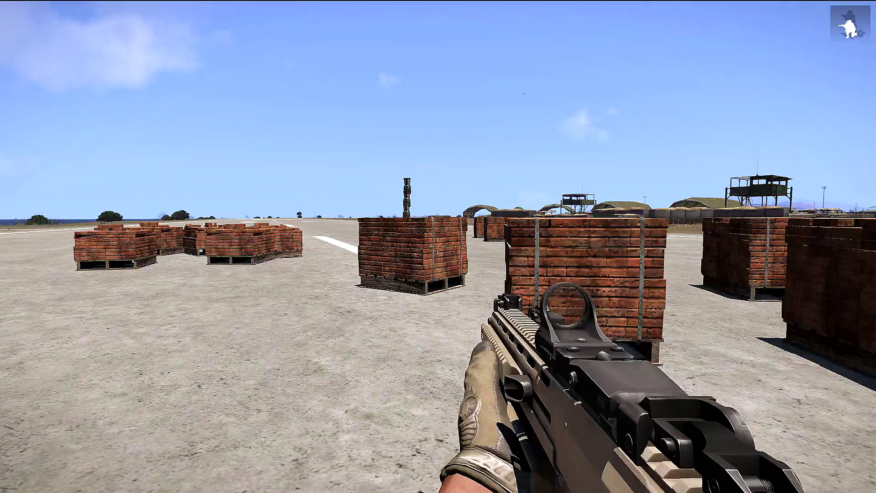
key(w)
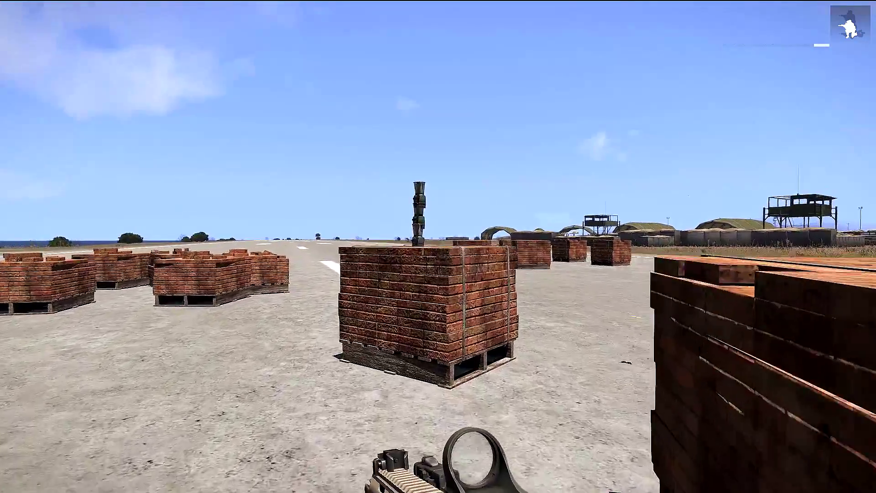
key(w)
key(c)
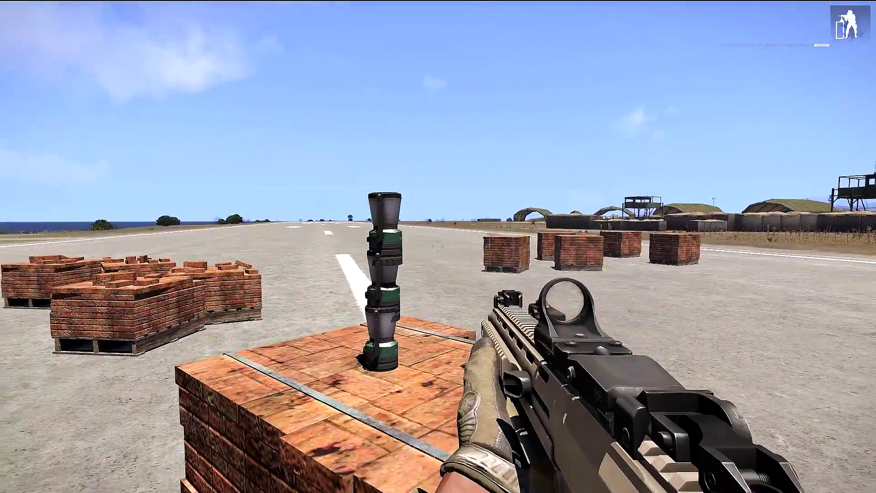
key(a)
key(w)
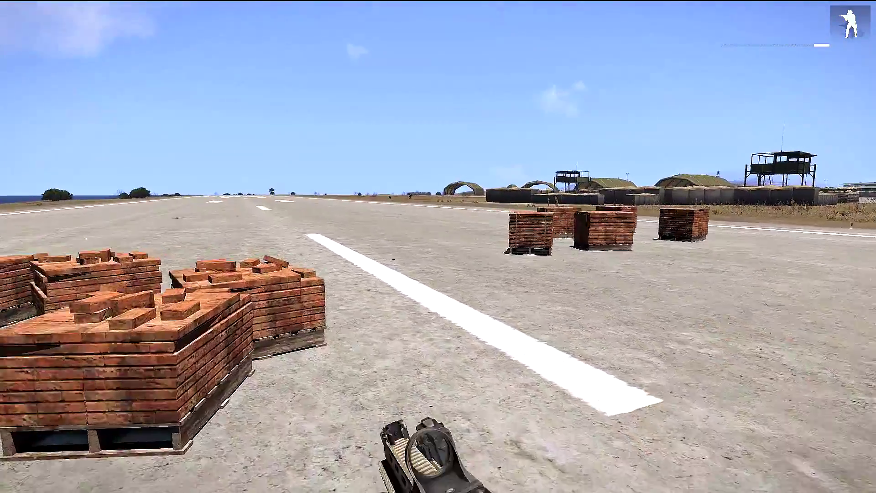
- Walk over to the strapped brick stacks and look at the runway beyond them with zoomed and normal view
key(w)
key(KP_Add)
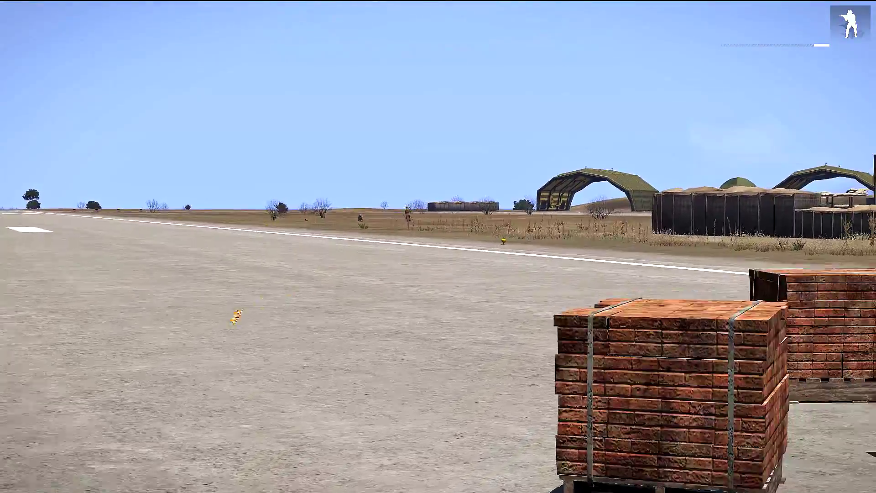
key(w)
key(KP_Subtract)
key(KP_Add)
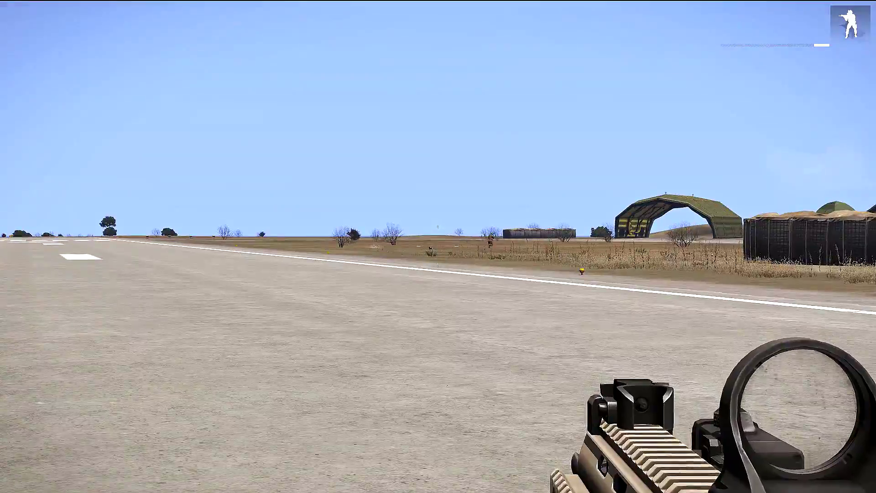
key(KP_Subtract)
key(s)
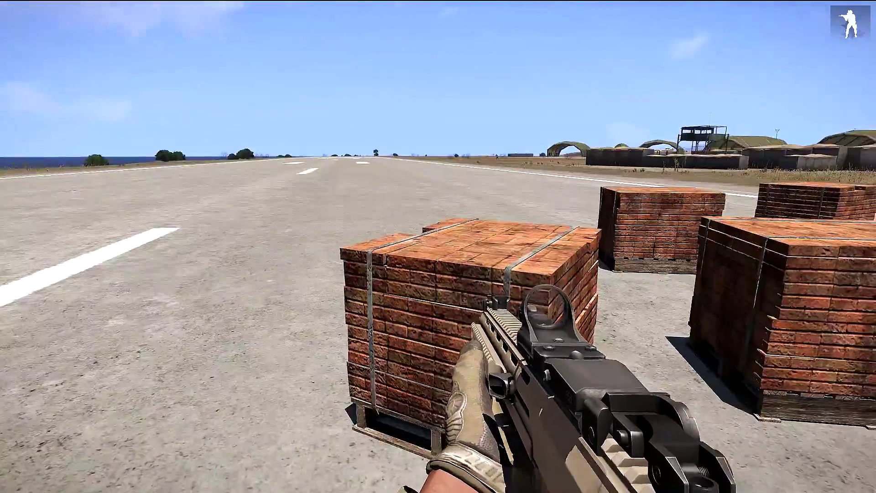
- Walk up to the nearest strapped brick stack, rest the rifle on it, and aim down the runway through the sight
key(w)
key(w)
key(c)
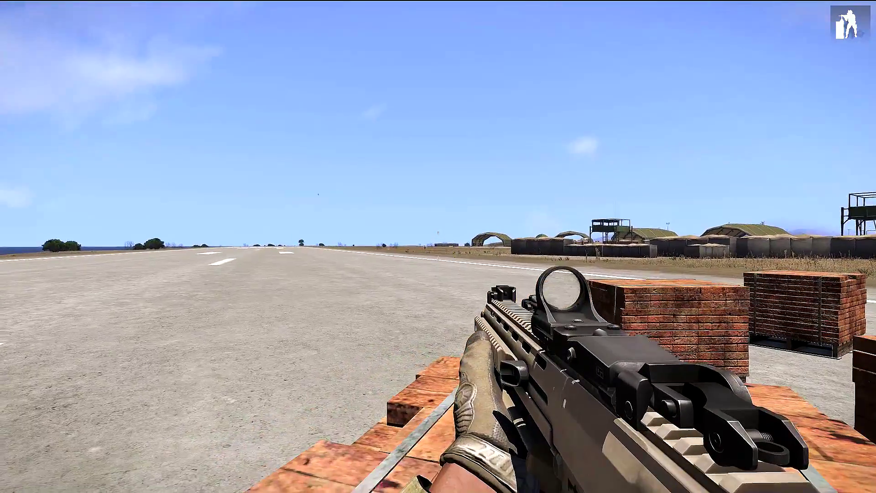
right_click(437, 258)
key(KP_Add)
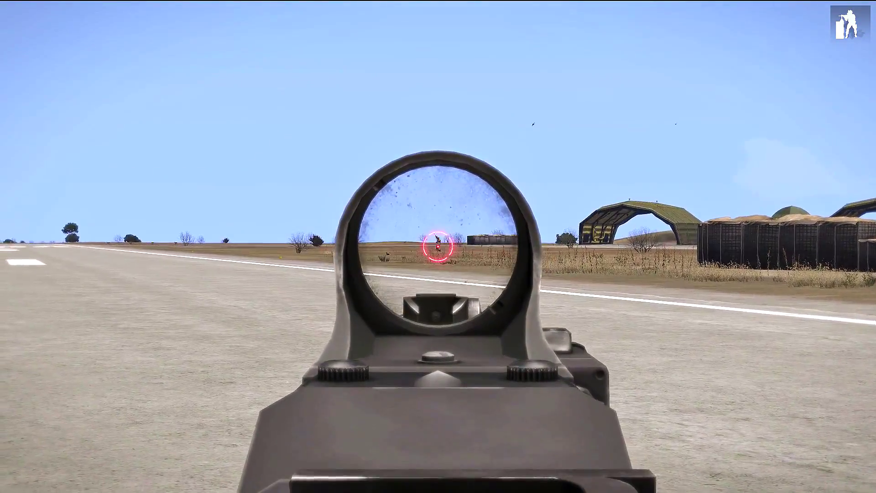
right_click(438, 246)
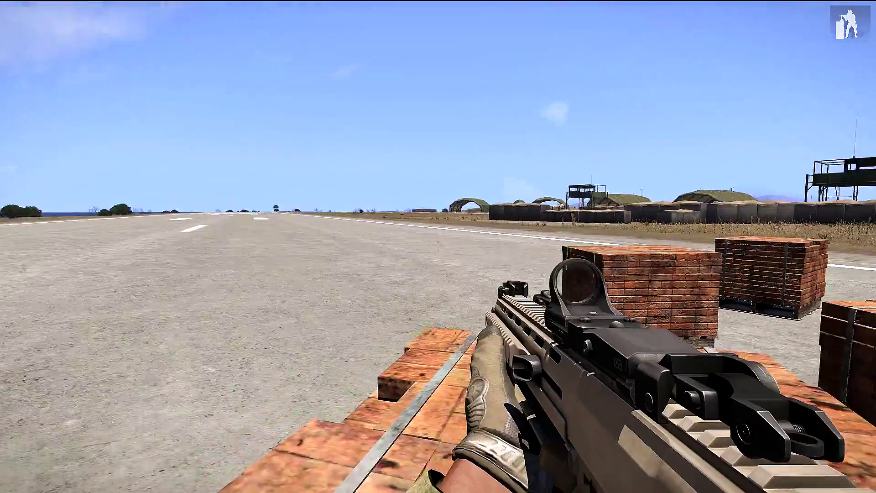
- Crouch behind the strapped brick stack and move forward to inspect the neighbouring stacks from a low stance
key(x)
key(s)
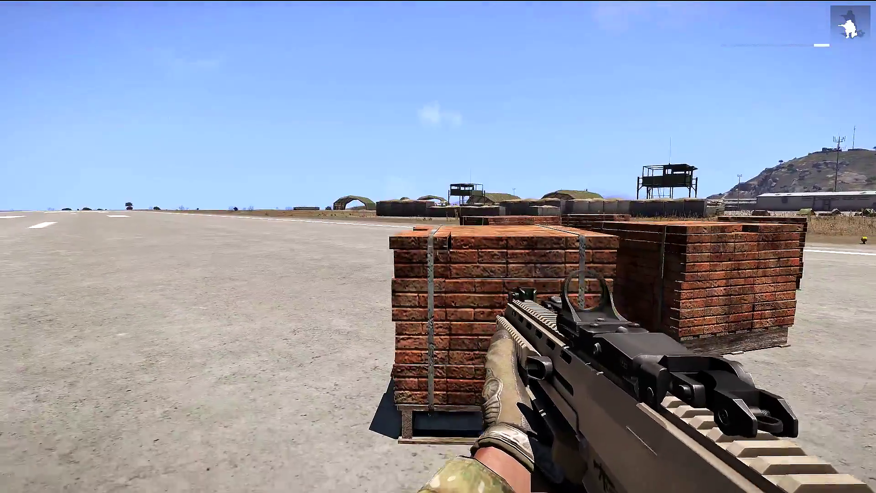
key(w)
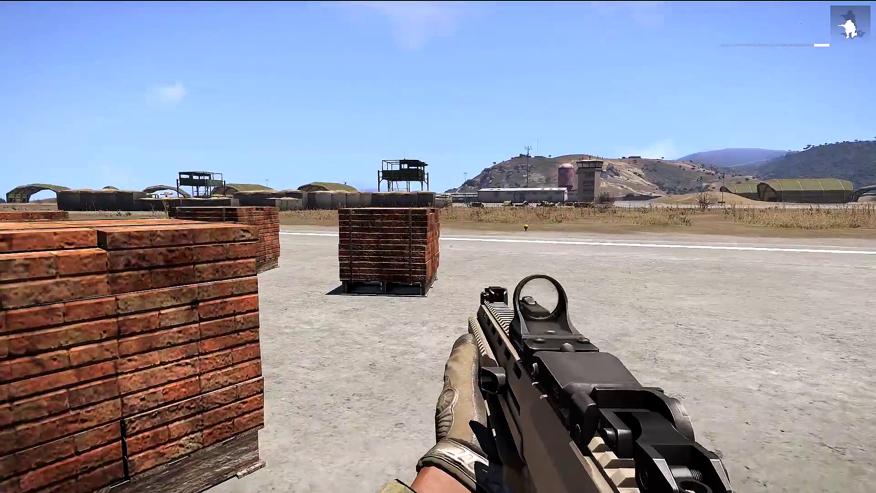
- Move the soldier back behind the strapped stack, return to the composition editor, and raise the camera above the brick stacks
key(s)
key(d)
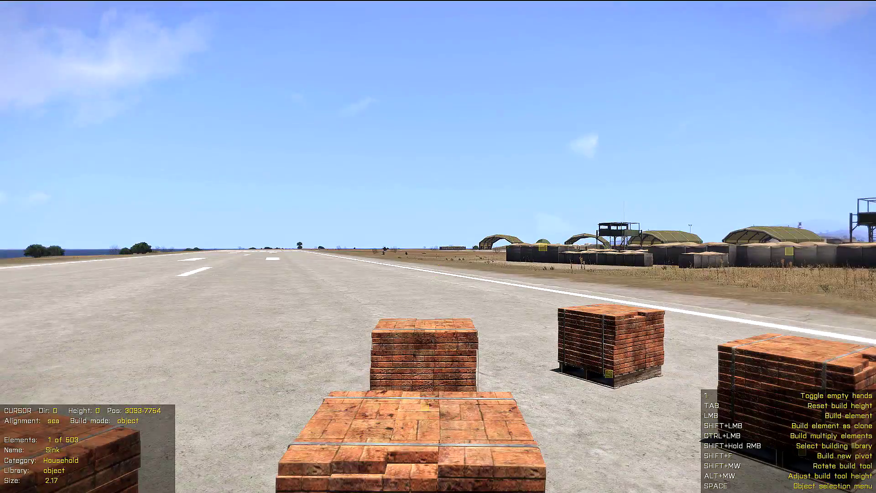
key(s)
key(q)
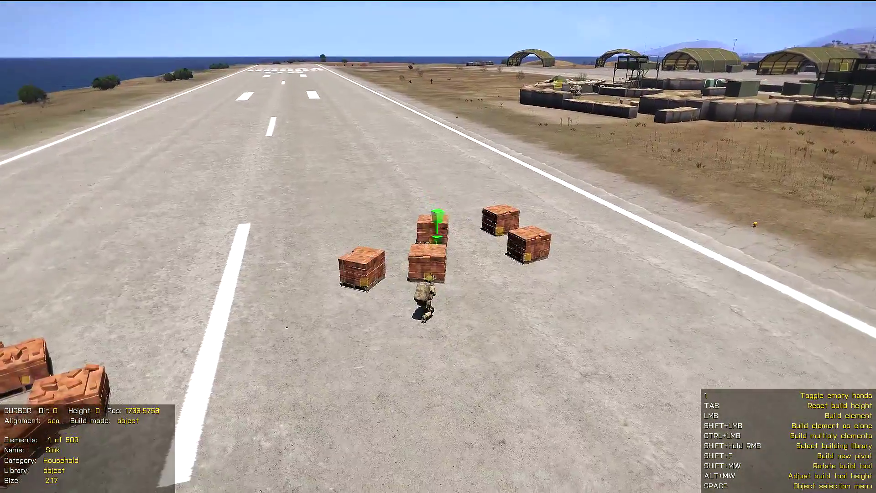